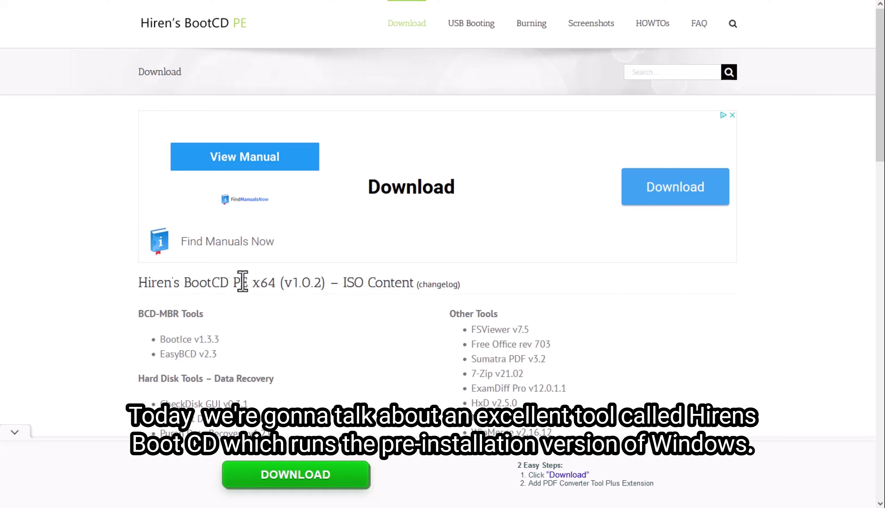
Step: Scroll to the ISO Content list and highlight the data recovery and BCD-MBR boot repair tools
double_click(253, 283)
click(313, 287)
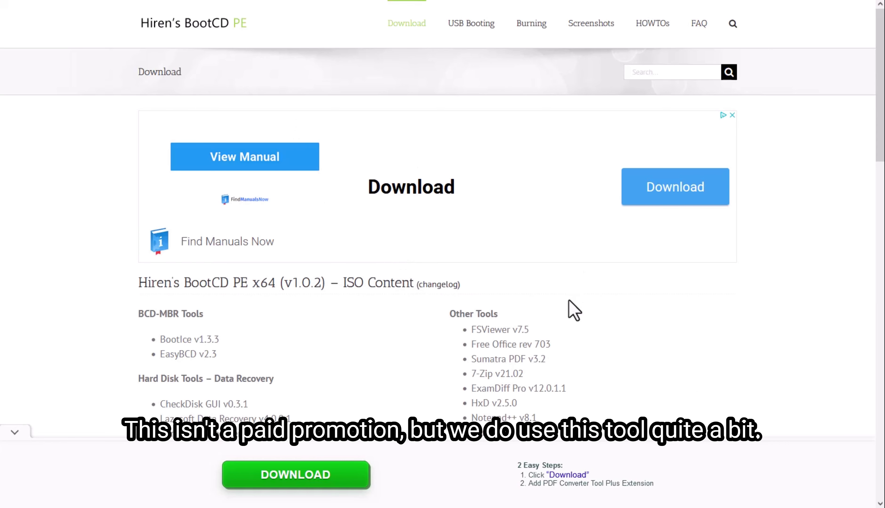
scroll(573, 310, down, 5)
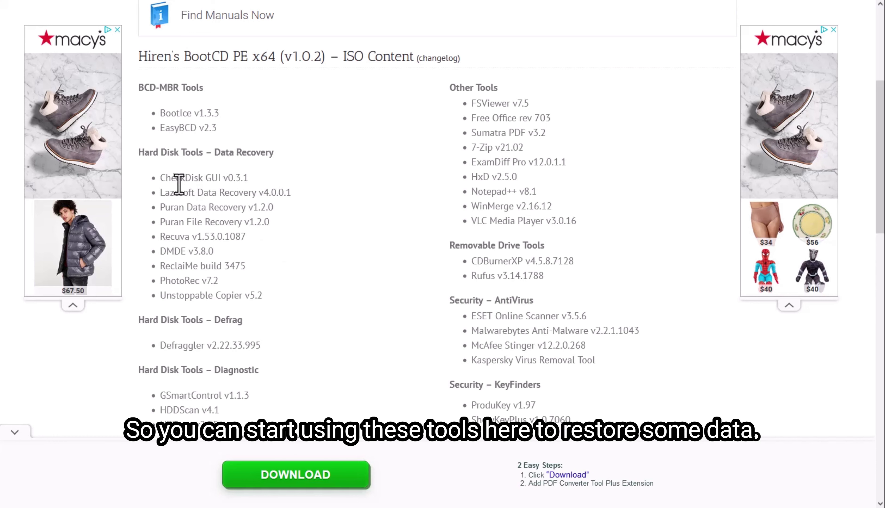
drag(160, 178, 262, 299)
drag(161, 113, 217, 131)
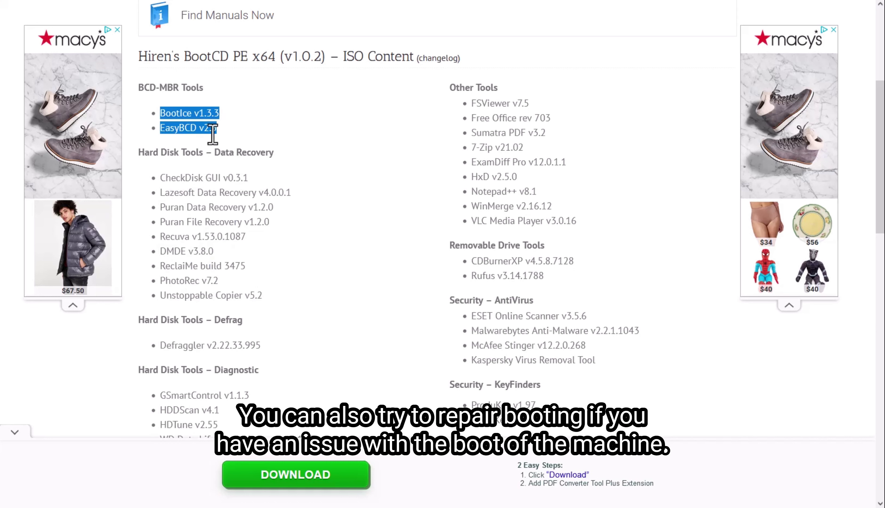
Step: Highlight the defrag, hard disk diagnostic and disk imaging tool lists
scroll(283, 271, down, 5)
scroll(170, 184, up, 1)
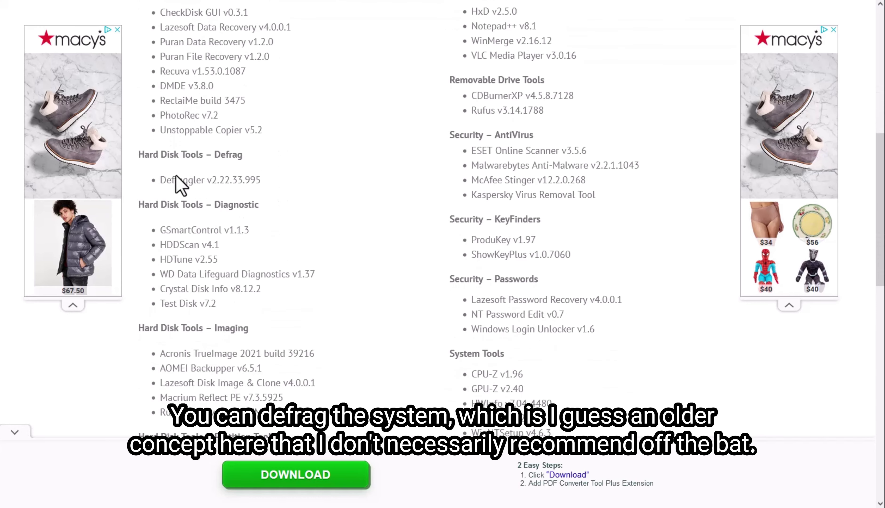
drag(161, 179, 260, 176)
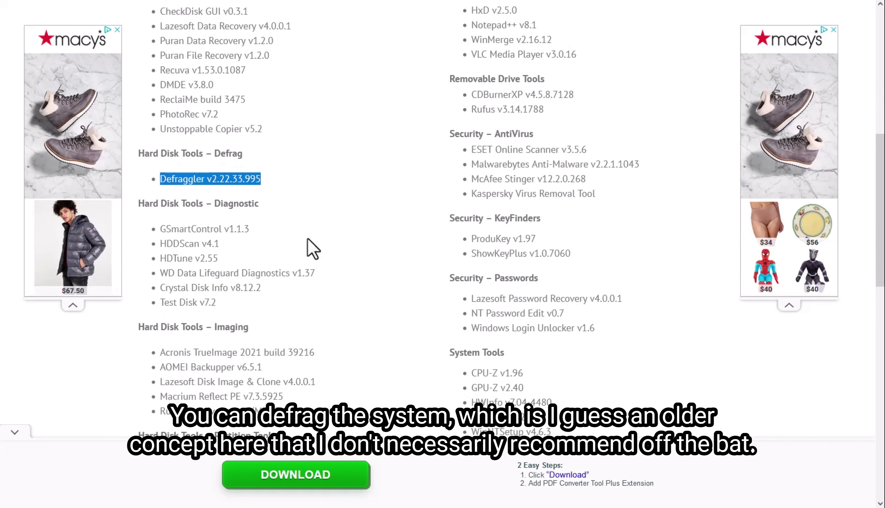
scroll(308, 240, down, 3)
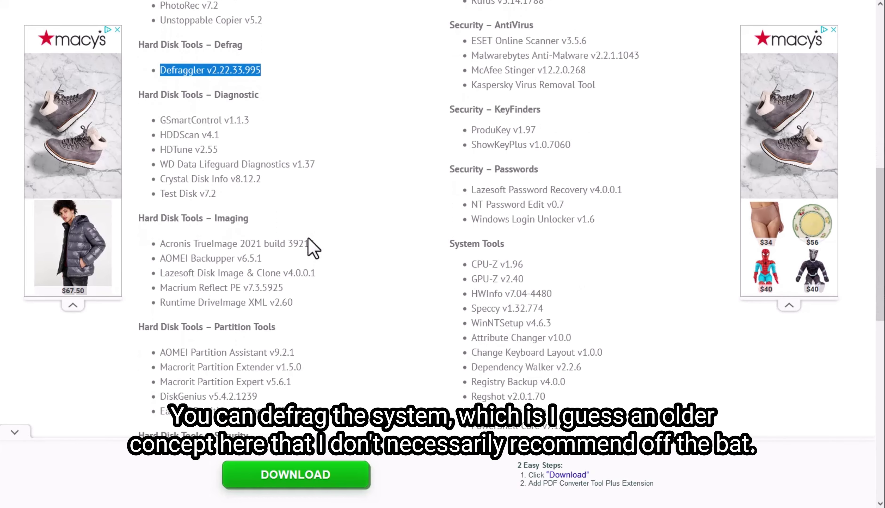
drag(166, 118, 260, 195)
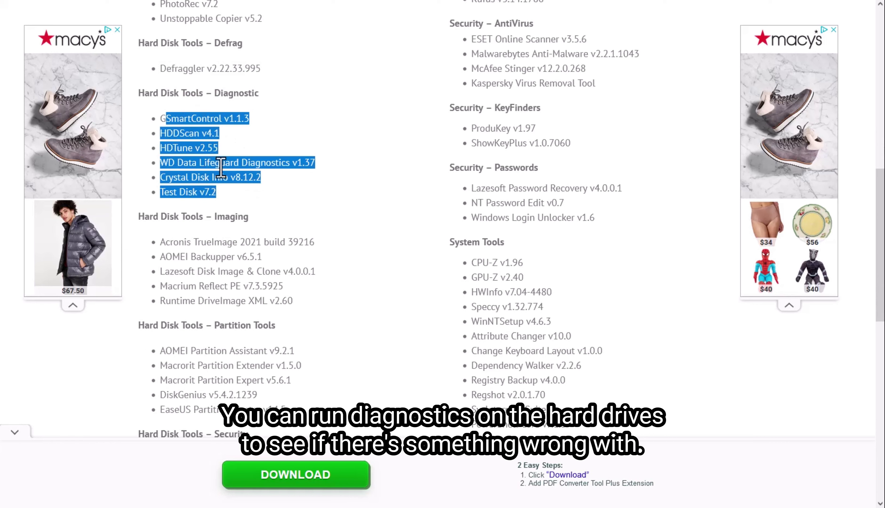
drag(165, 242, 299, 303)
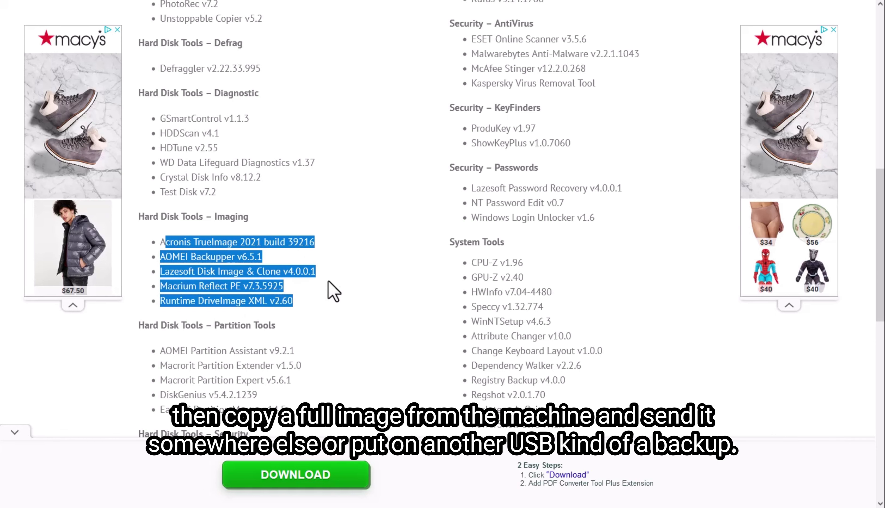
Step: Highlight the Partition Tools, HDD Low Level Format Tool and Lazesoft Windows Recovery entries
scroll(343, 292, down, 5)
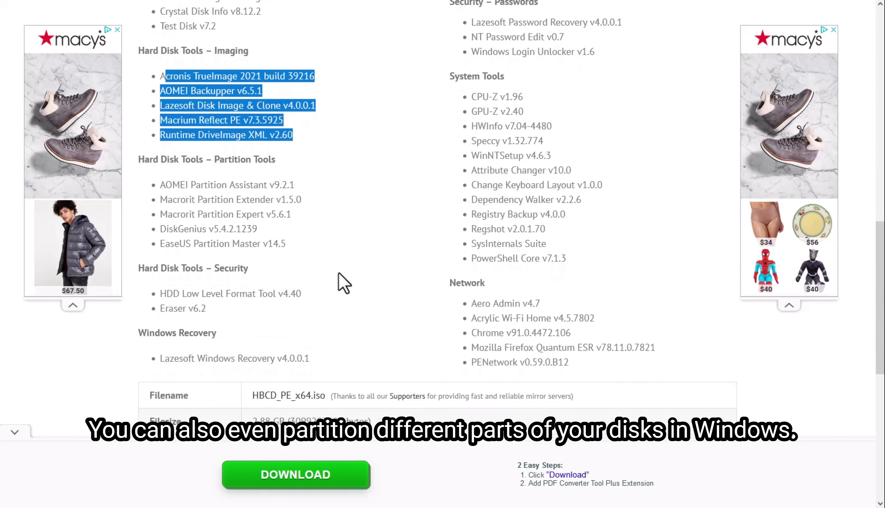
drag(153, 160, 286, 245)
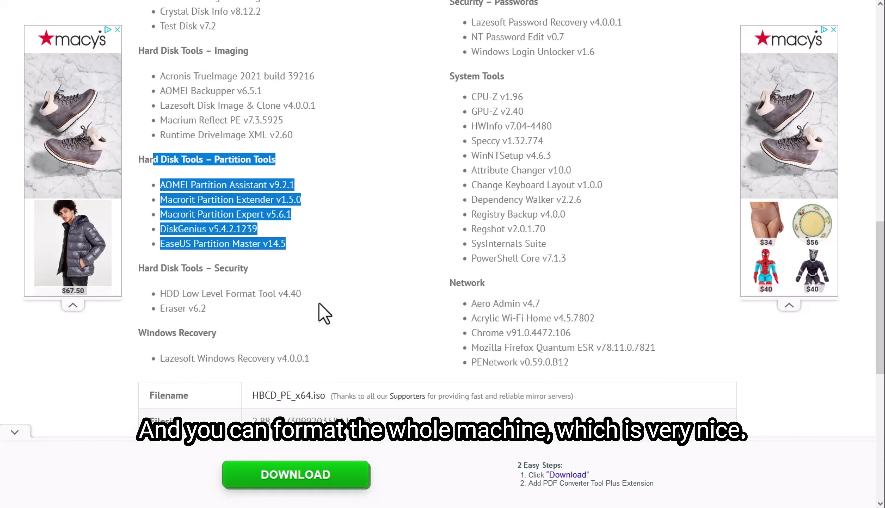
drag(159, 293, 314, 297)
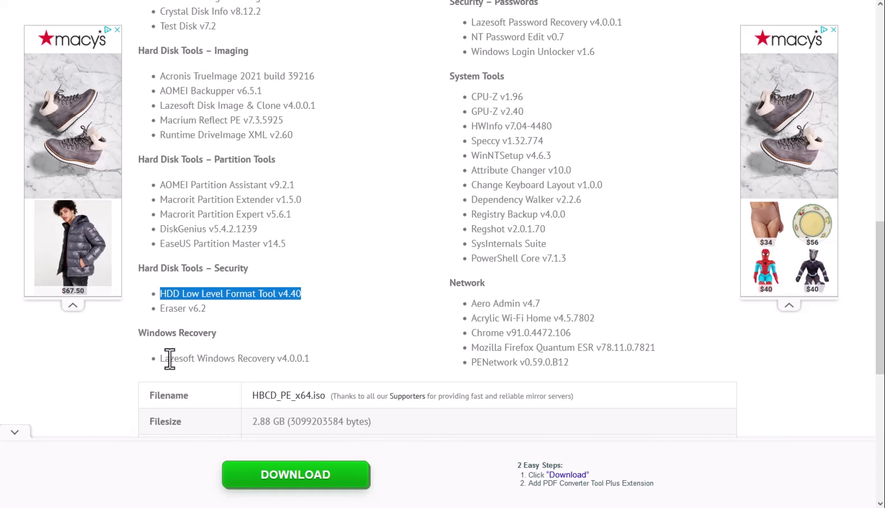
drag(162, 360, 312, 361)
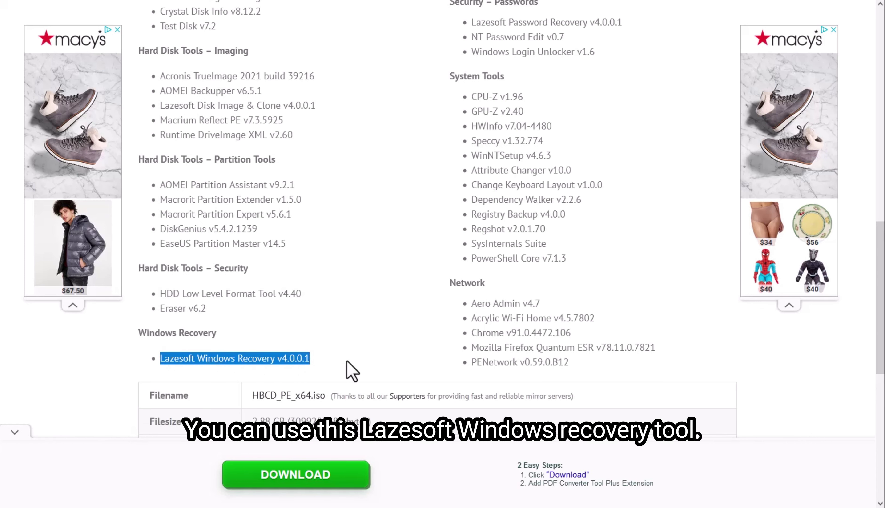
Step: Scroll back up and highlight the Security – AntiVirus and Other Tools lists
scroll(352, 369, up, 8)
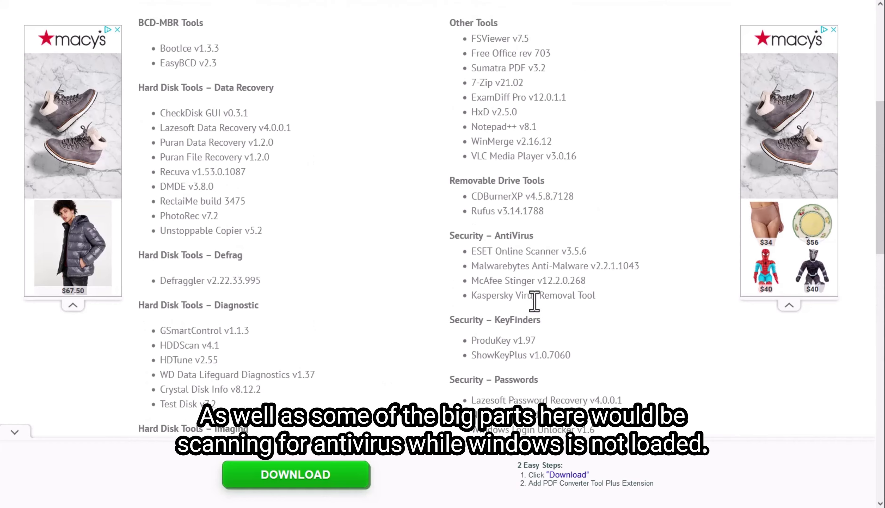
scroll(541, 301, up, 1)
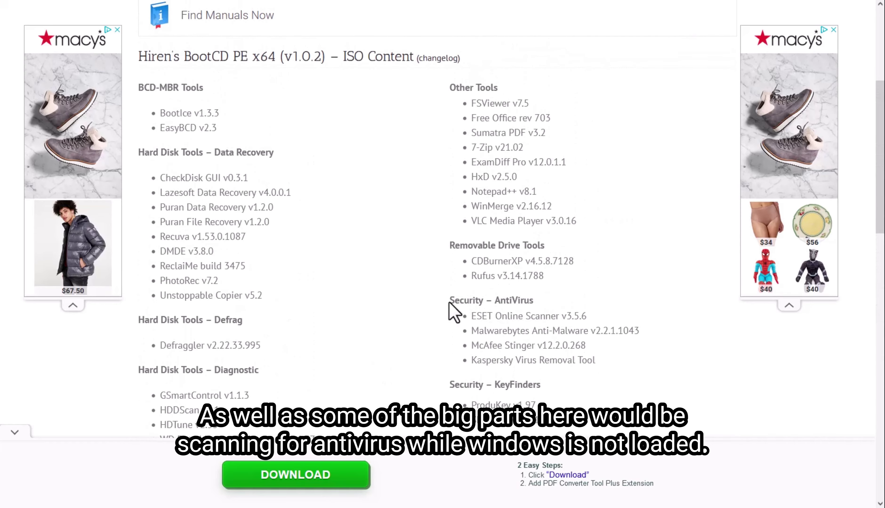
drag(450, 300, 607, 360)
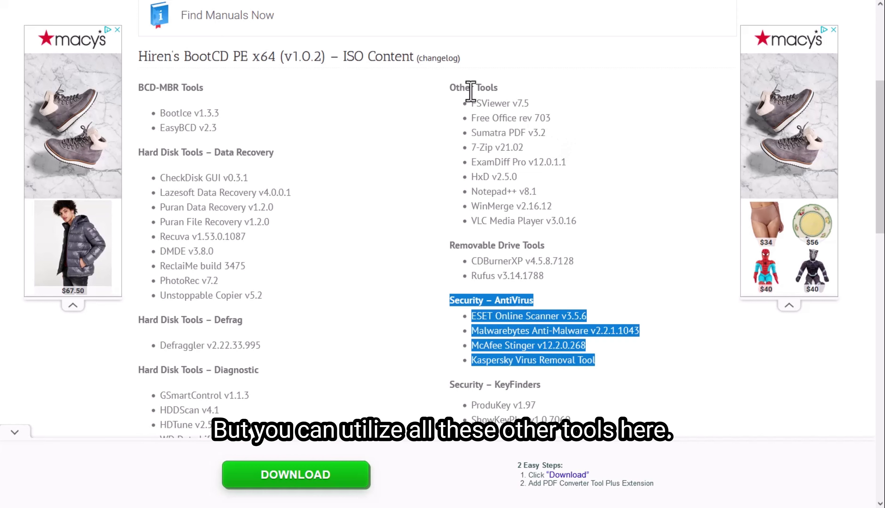
click(575, 217)
drag(575, 218, 472, 113)
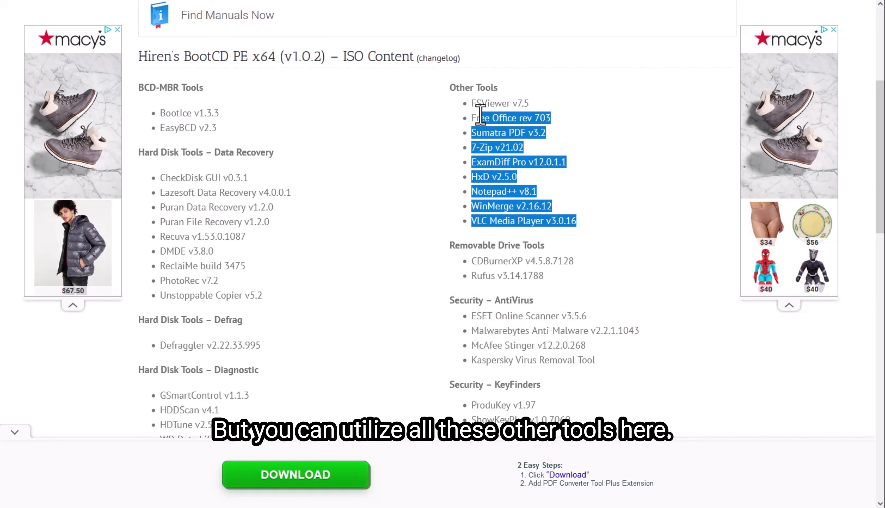
click(570, 202)
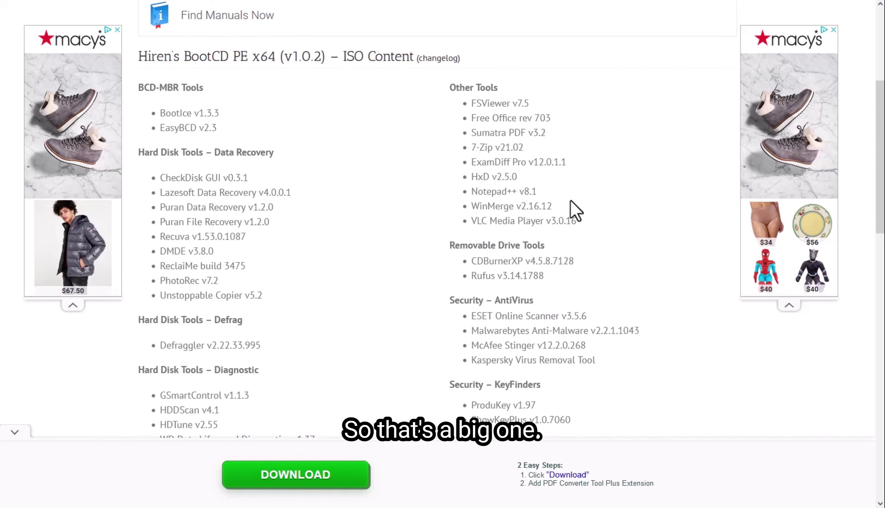
Step: Highlight the four antivirus scanners, the ShowKeyPlus key finder and the password recovery tools
scroll(581, 216, down, 5)
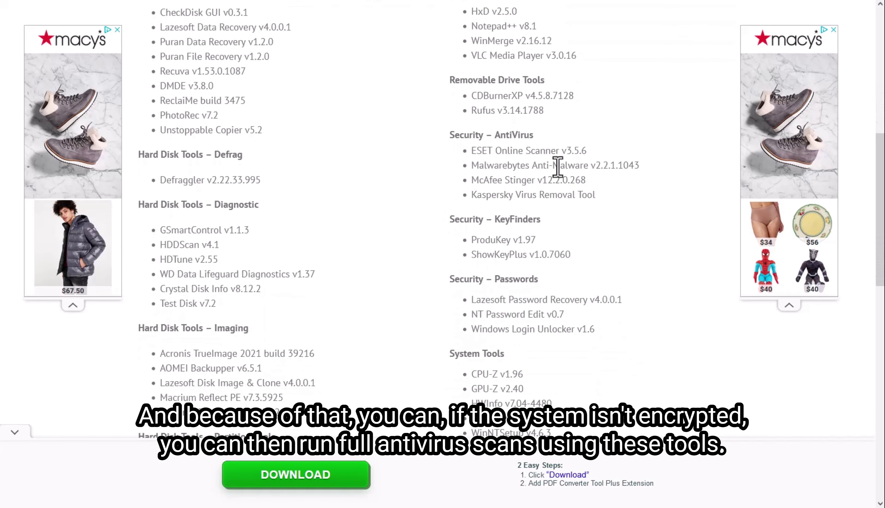
drag(595, 195, 468, 149)
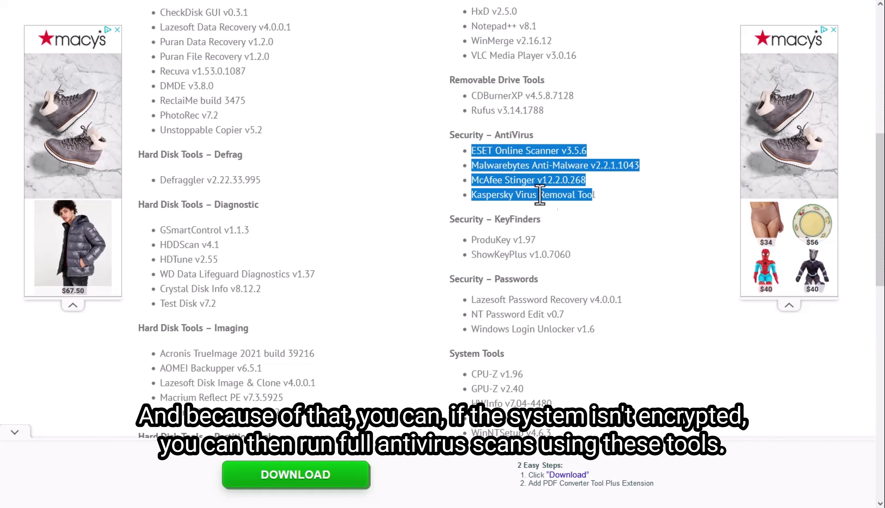
scroll(513, 130, down, 4)
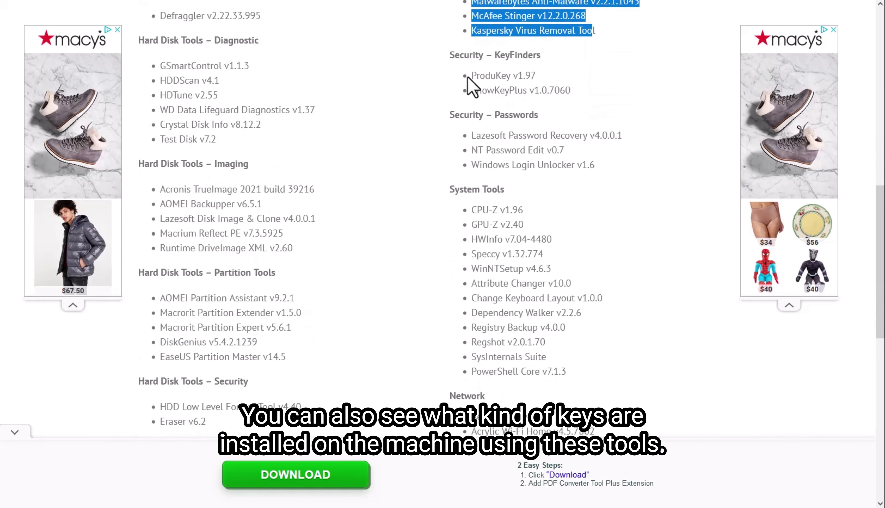
click(535, 75)
drag(470, 89, 535, 99)
click(537, 102)
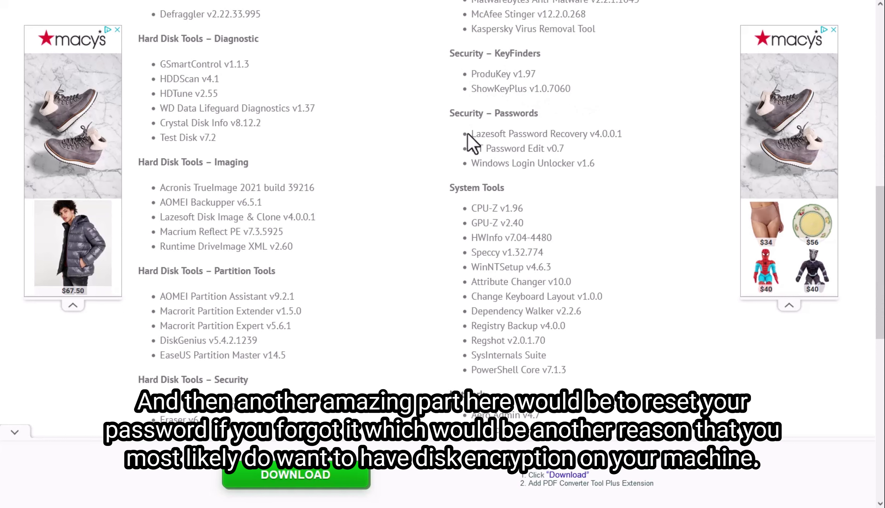
drag(474, 133, 617, 170)
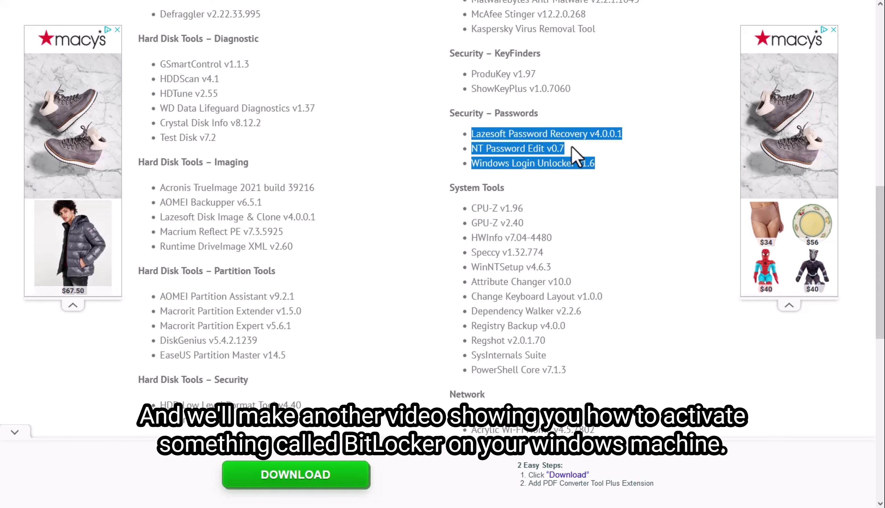
Step: Highlight the System Tools list and mark Registry in Registry Backup
scroll(572, 149, down, 1)
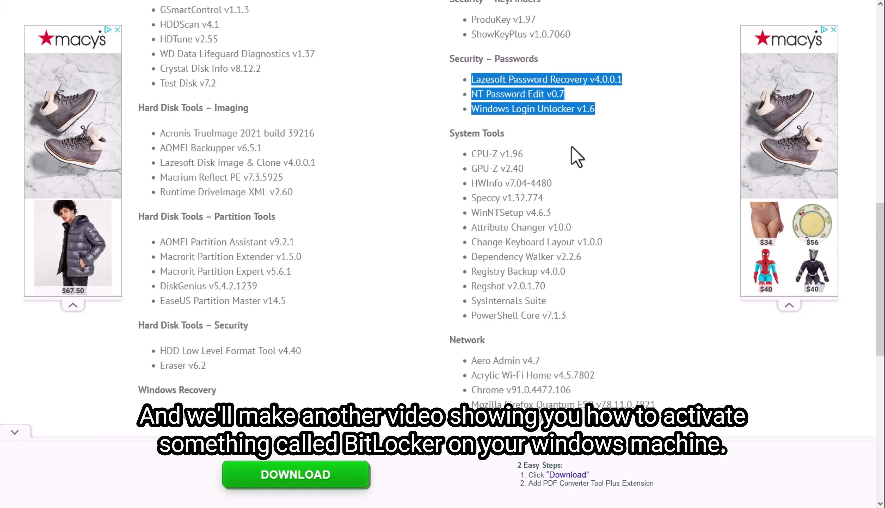
drag(471, 148, 581, 315)
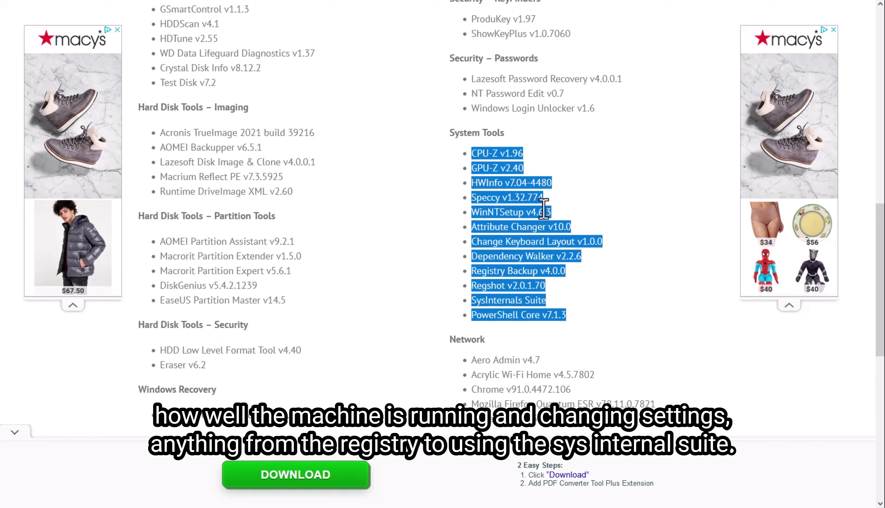
double_click(479, 272)
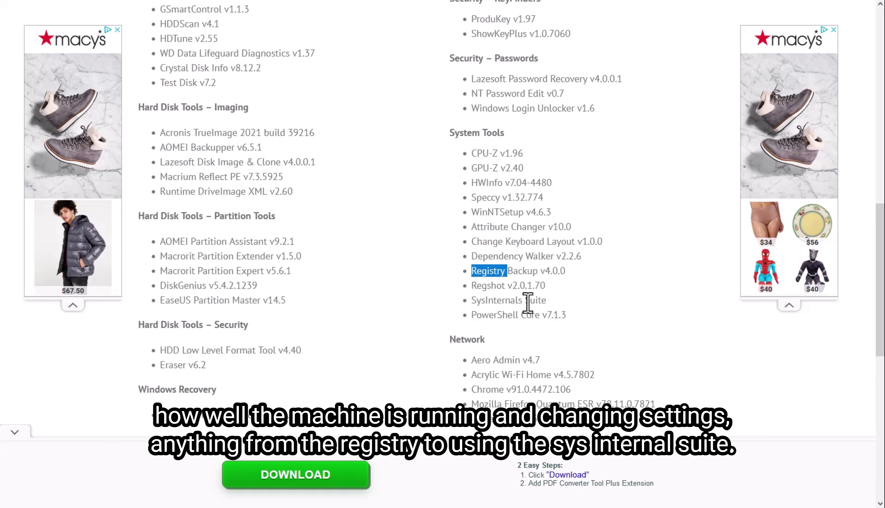
Step: Highlight SysInternals Suite and the Network tools list
scroll(497, 296, down, 3)
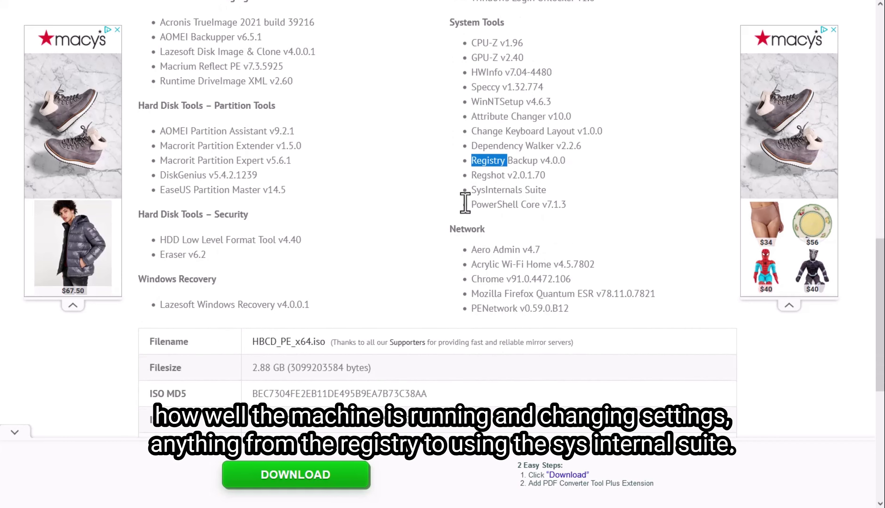
drag(476, 191, 546, 191)
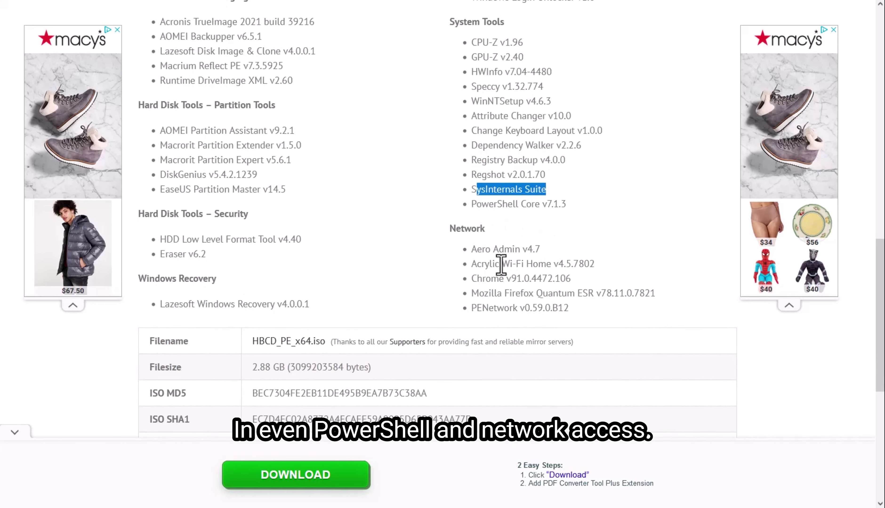
drag(476, 248, 587, 313)
click(587, 314)
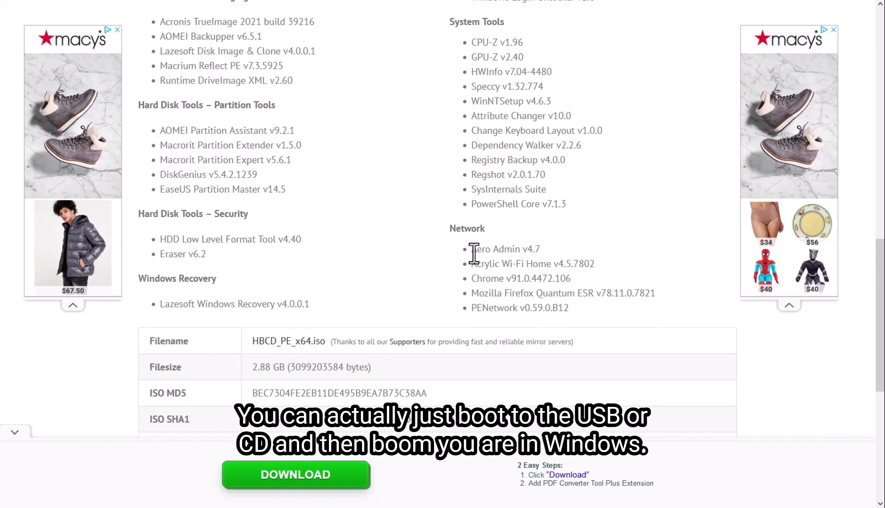
scroll(594, 322, up, 6)
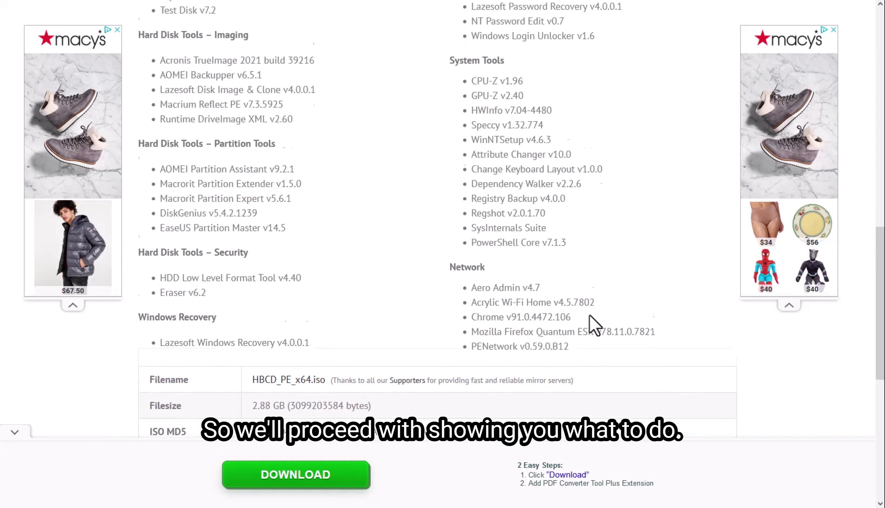
Step: Go from the homepage to the Download page's file table
scroll(593, 334, down, 5)
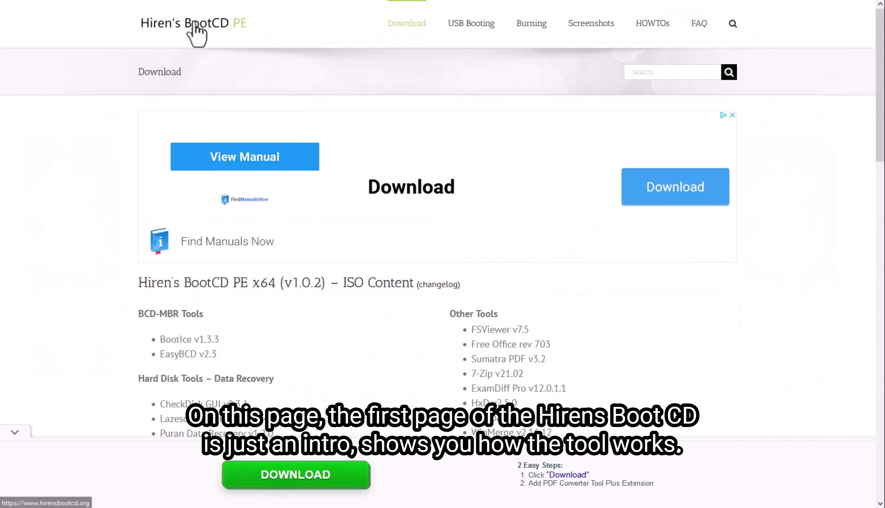
click(209, 28)
scroll(466, 223, down, 10)
scroll(523, 322, up, 10)
click(404, 25)
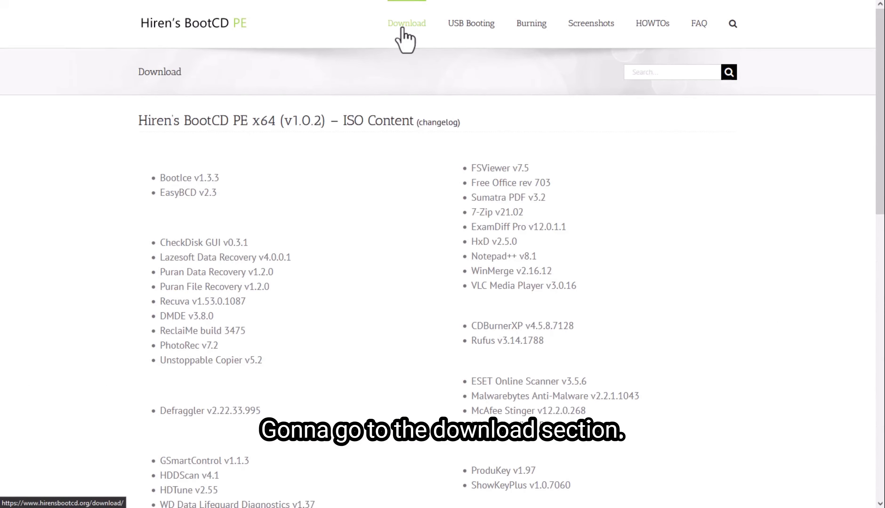
scroll(446, 232, down, 10)
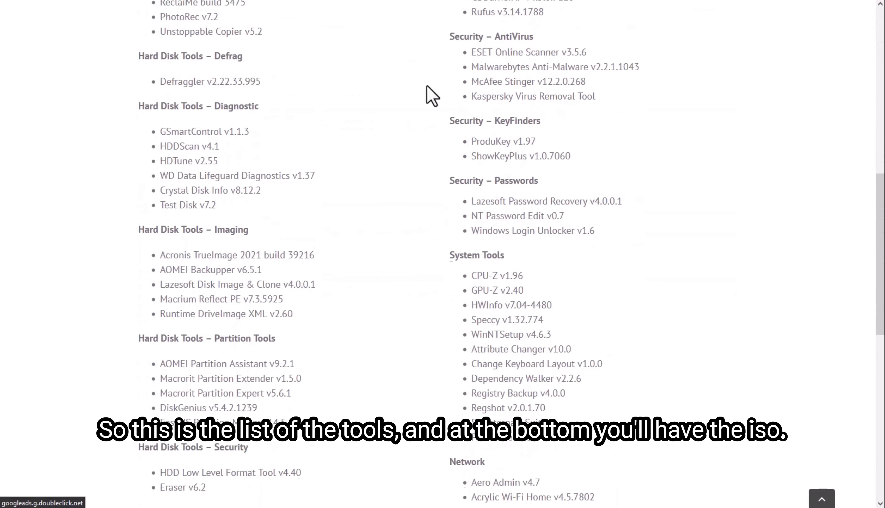
scroll(397, 176, down, 10)
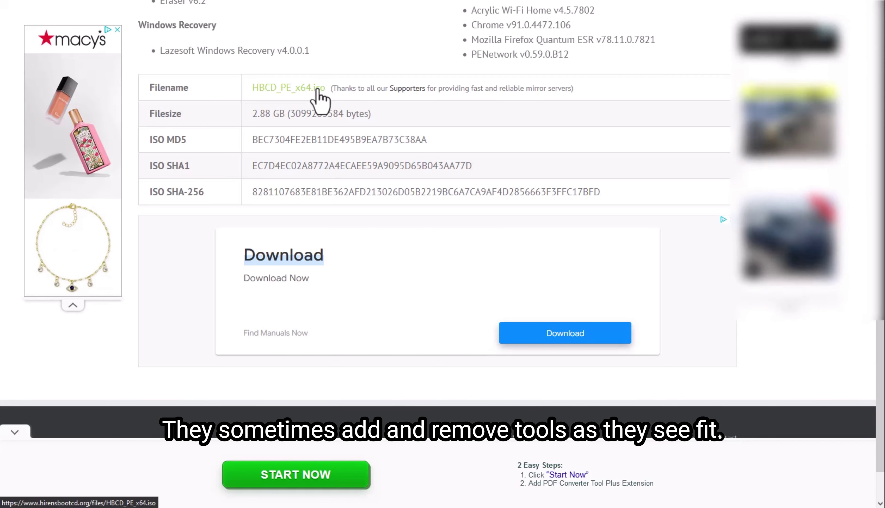
Step: Save HBCD_PE_x64.iso into the Downloads folder
click(317, 90)
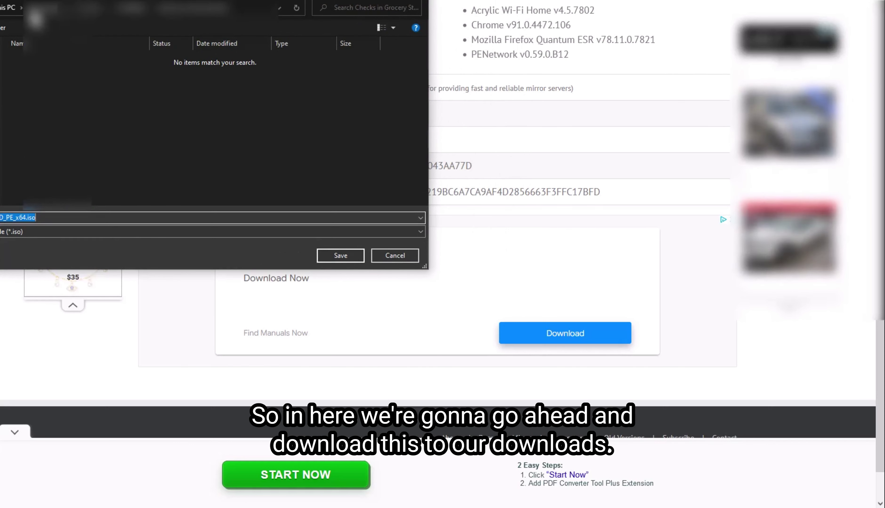
key(alt+Up)
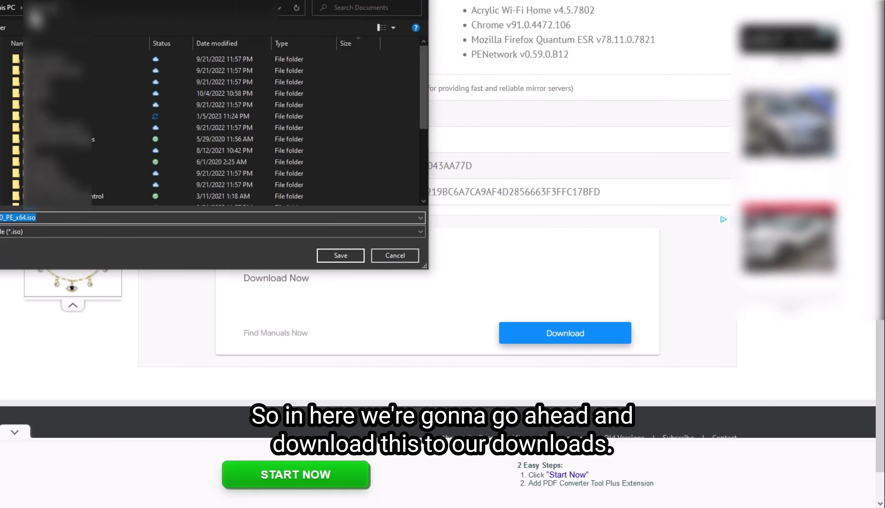
key(alt+Up)
double_click(227, 105)
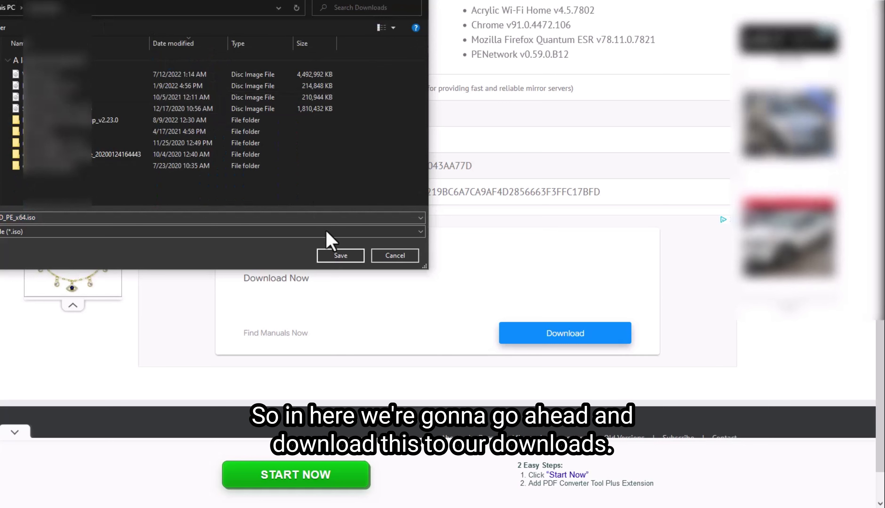
click(332, 259)
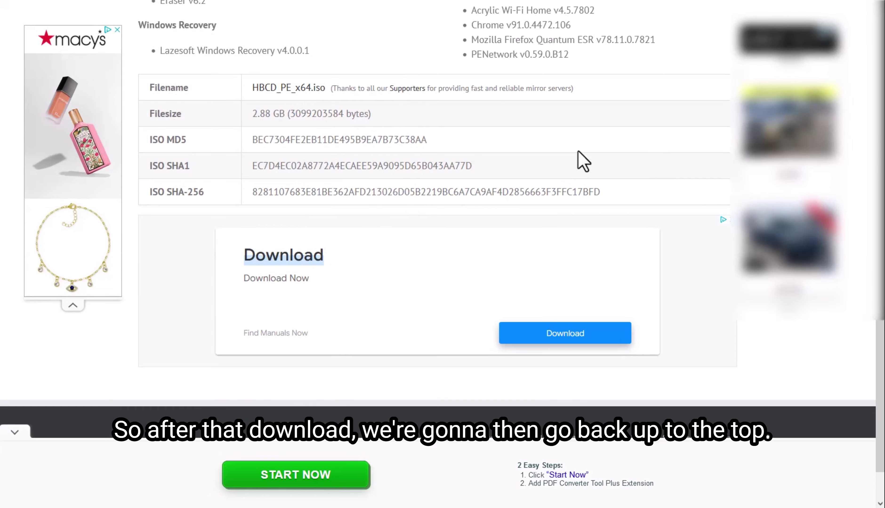
Step: Download ISO2USB.exe from the USB Booting page into the same folder as the ISO
scroll(579, 165, up, 15)
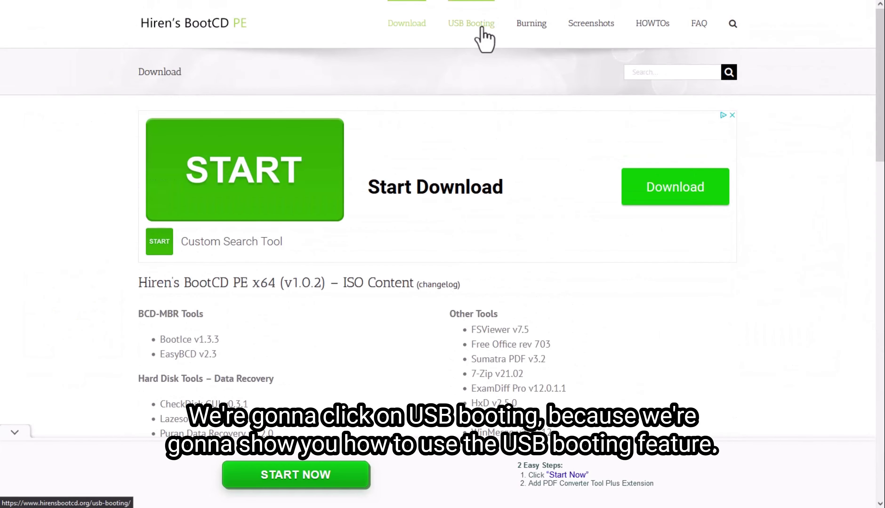
click(483, 29)
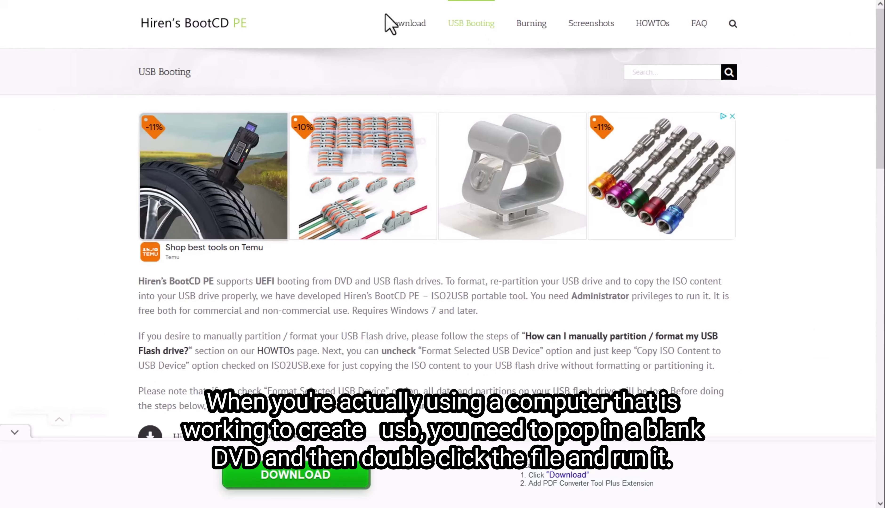
scroll(442, 164, down, 6)
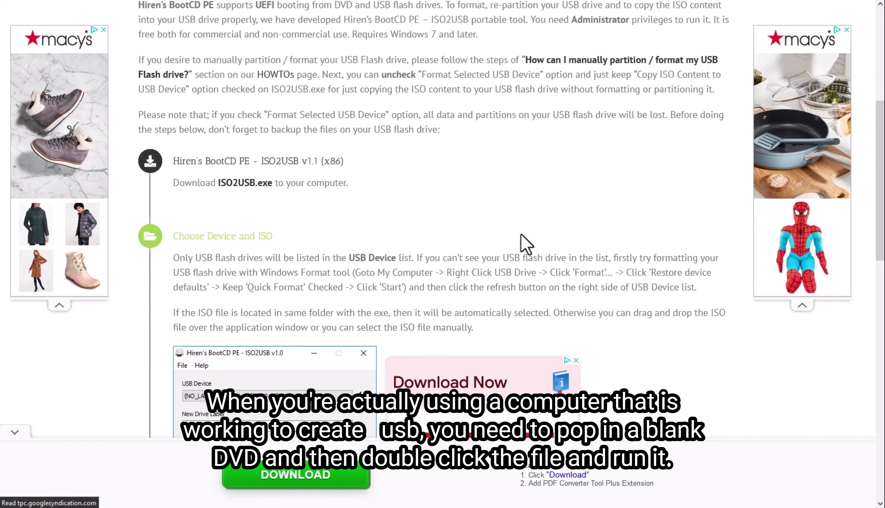
scroll(525, 244, up, 3)
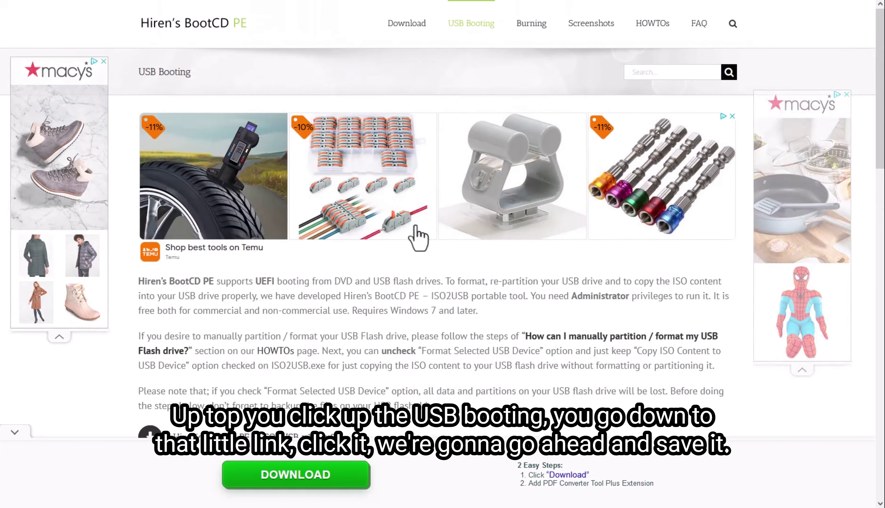
click(473, 25)
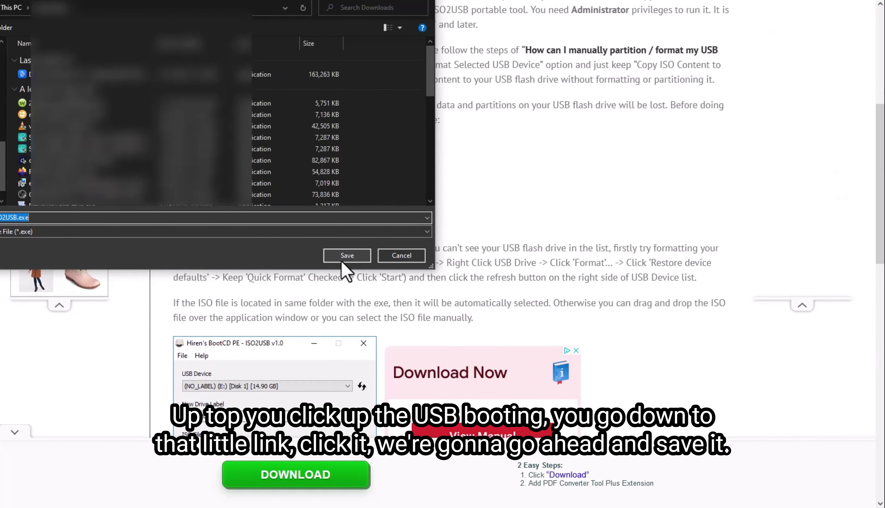
click(347, 256)
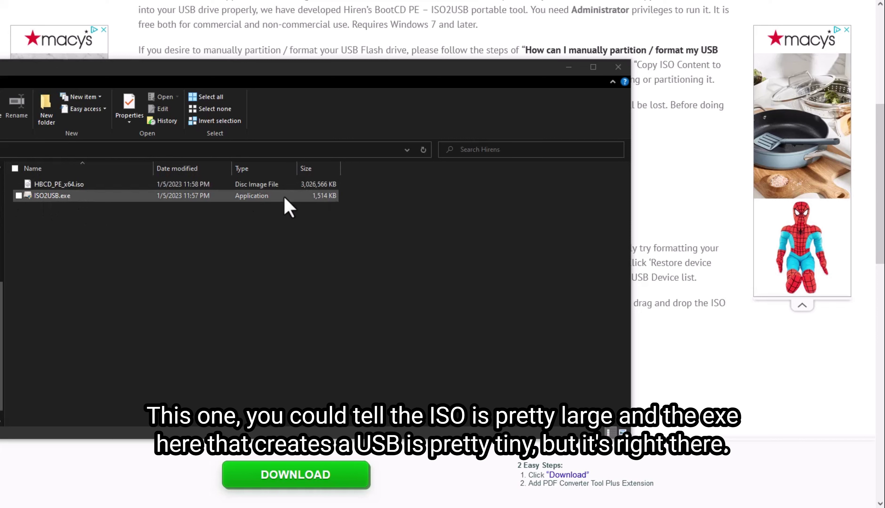
click(49, 197)
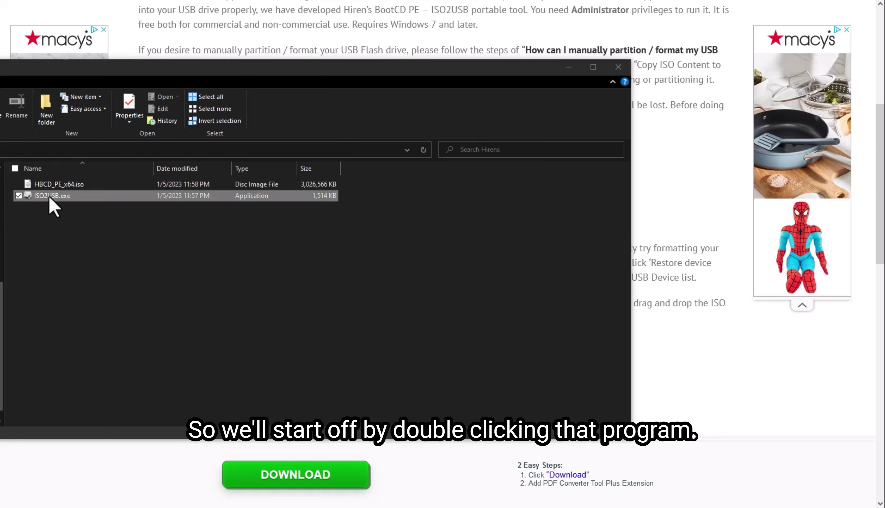
Step: Launch ISO2USB.exe, center its window and check the still-empty USB device list
double_click(49, 198)
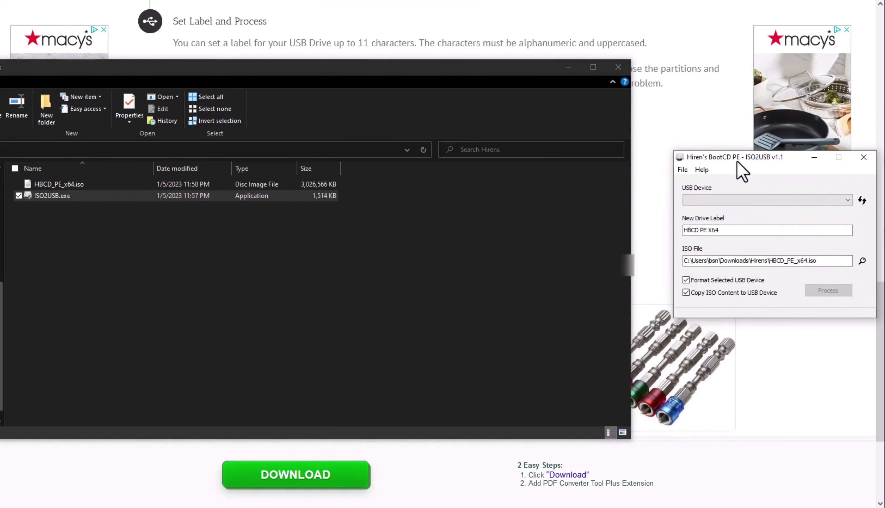
drag(741, 168, 365, 174)
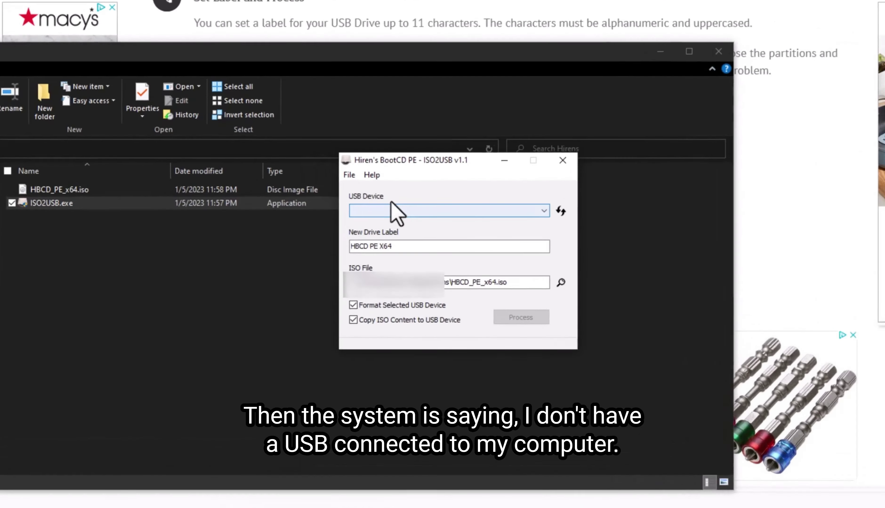
click(392, 203)
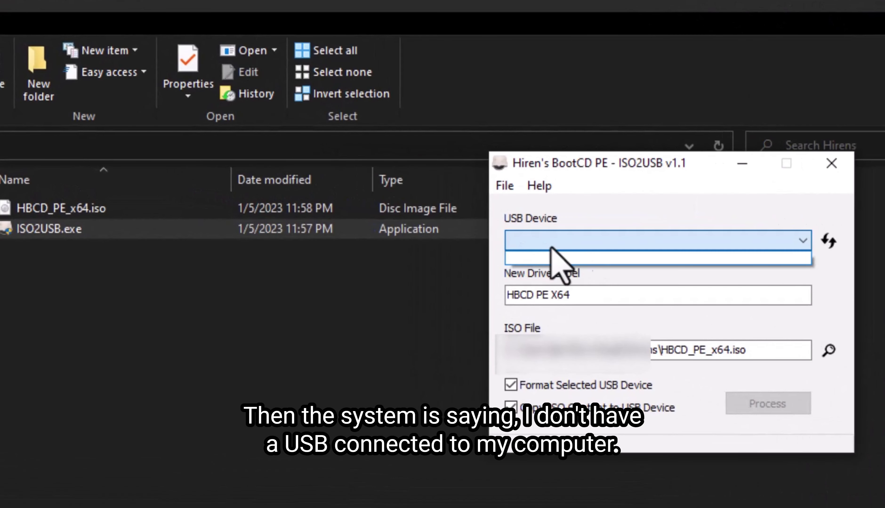
click(576, 260)
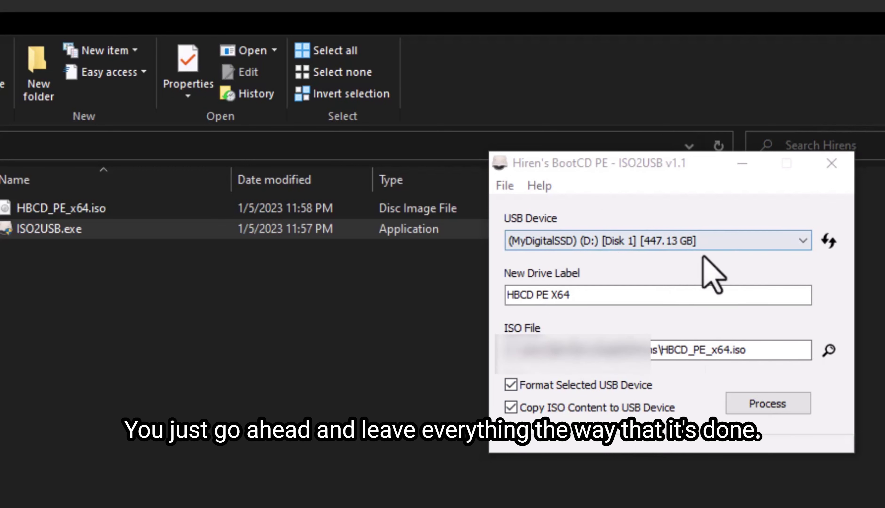
Step: Rescan, choose MyDigitalSSD (D:) as the USB device and start writing HBCD_PE_x64.iso
click(829, 242)
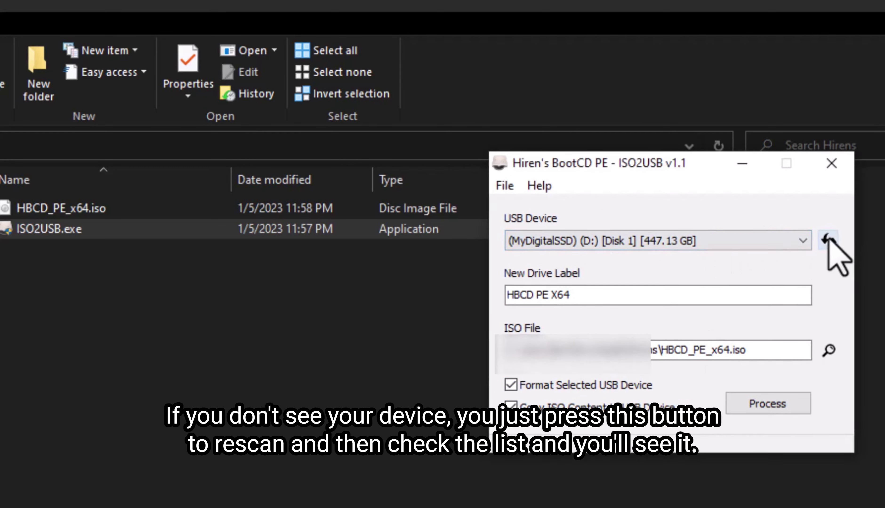
click(772, 244)
click(774, 257)
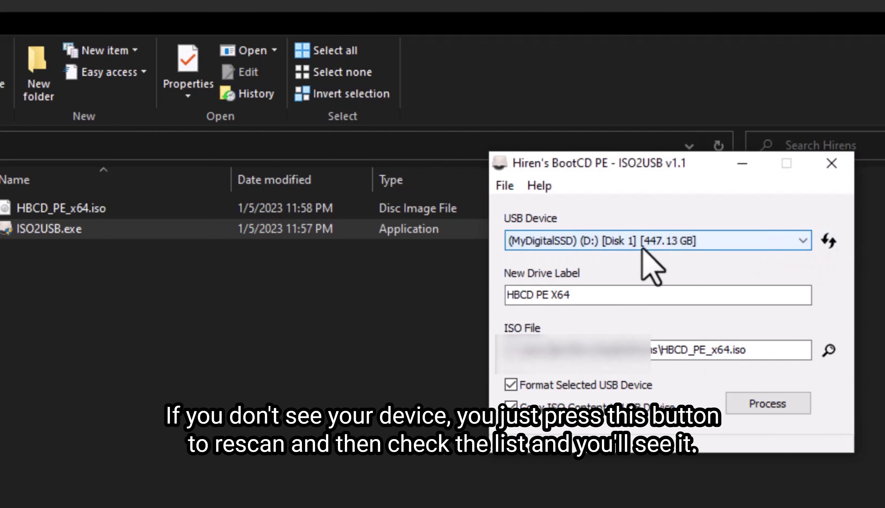
click(771, 410)
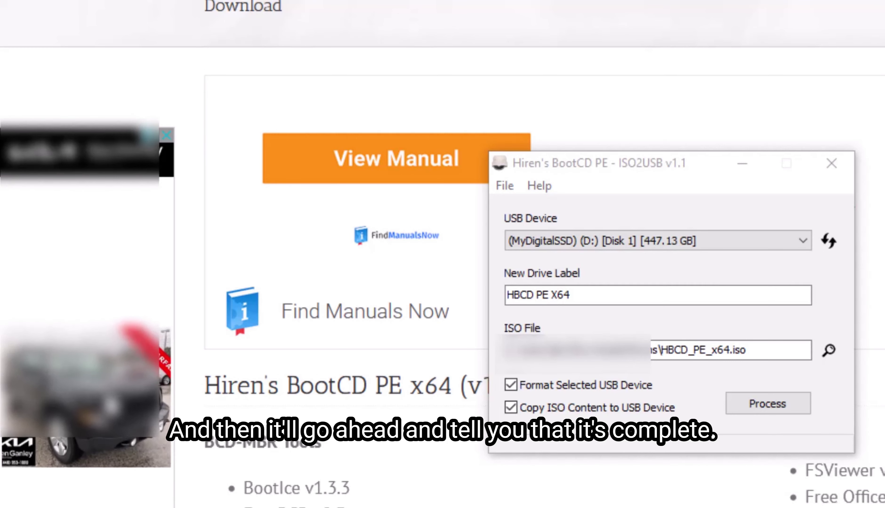
Step: Move the ISO2USB window aside and close it with Alt+F4
drag(672, 165, 752, 161)
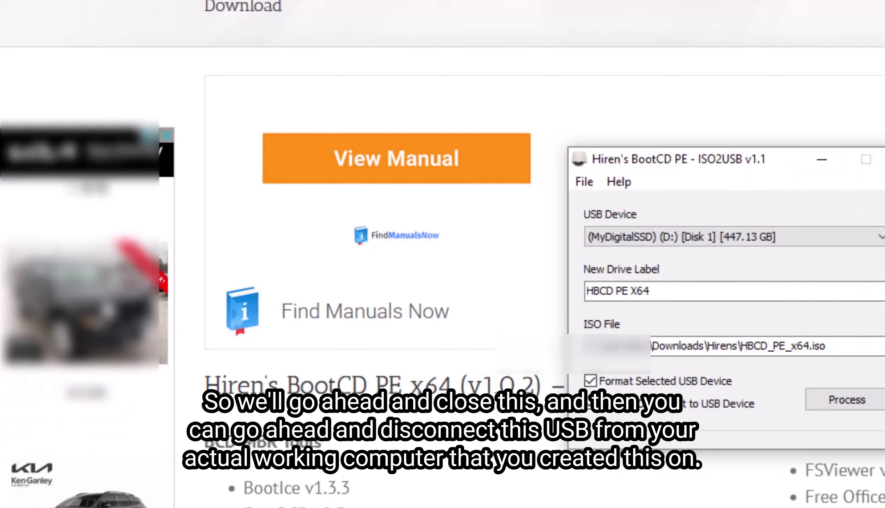
key(alt+F4)
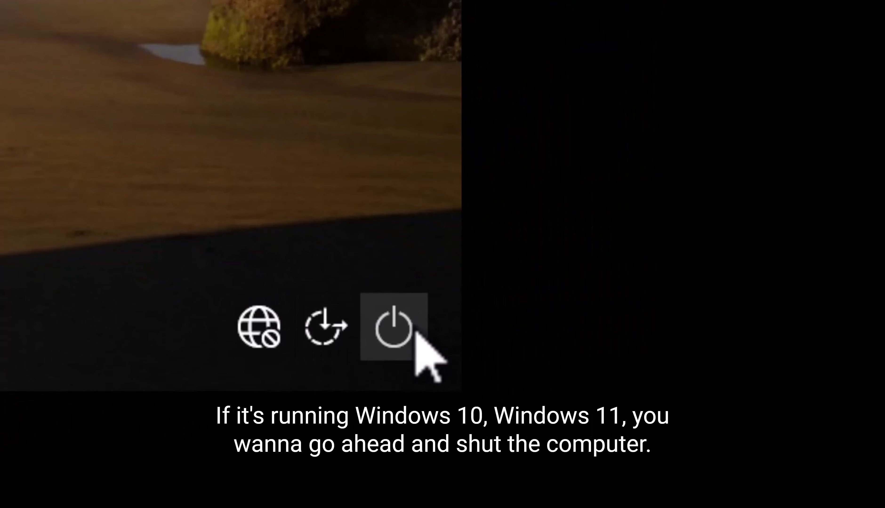
Step: Restart the computer from the sign-in screen's power menu
click(418, 333)
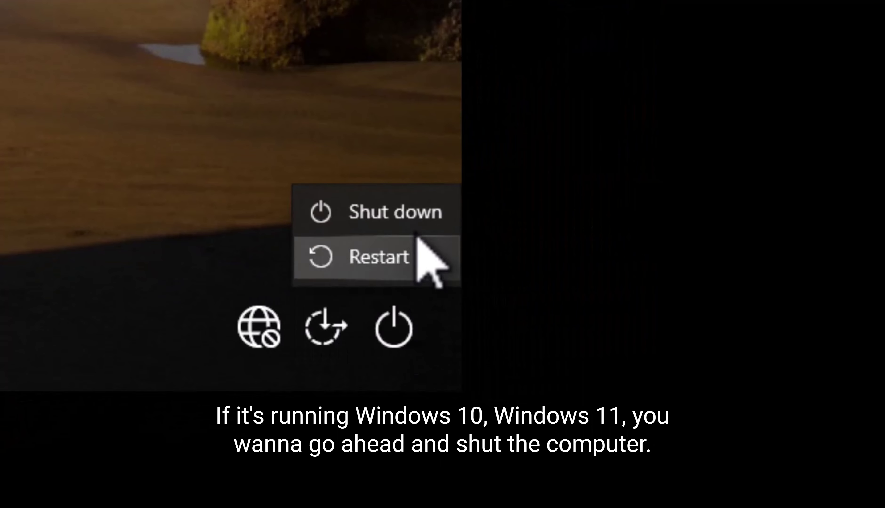
click(418, 239)
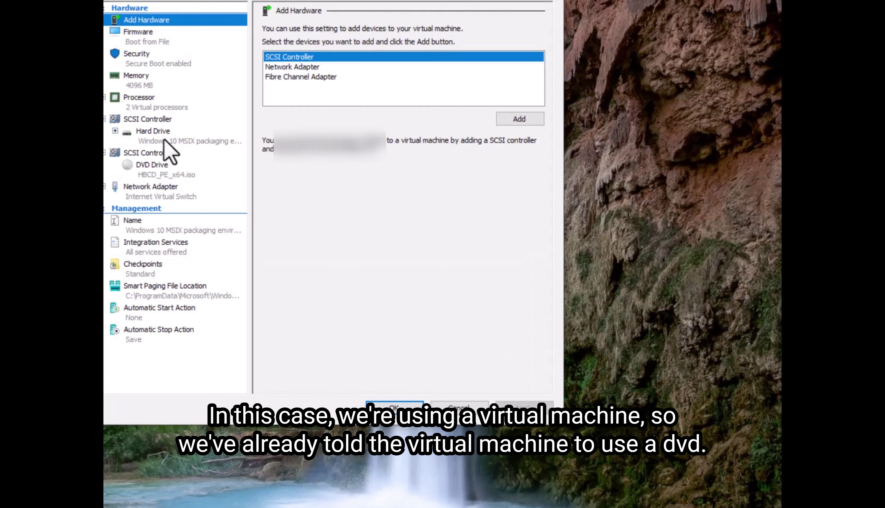
Step: In the VM's Firmware settings, move DVD Drive above Network Adapter and Hard Drive, then apply
click(170, 176)
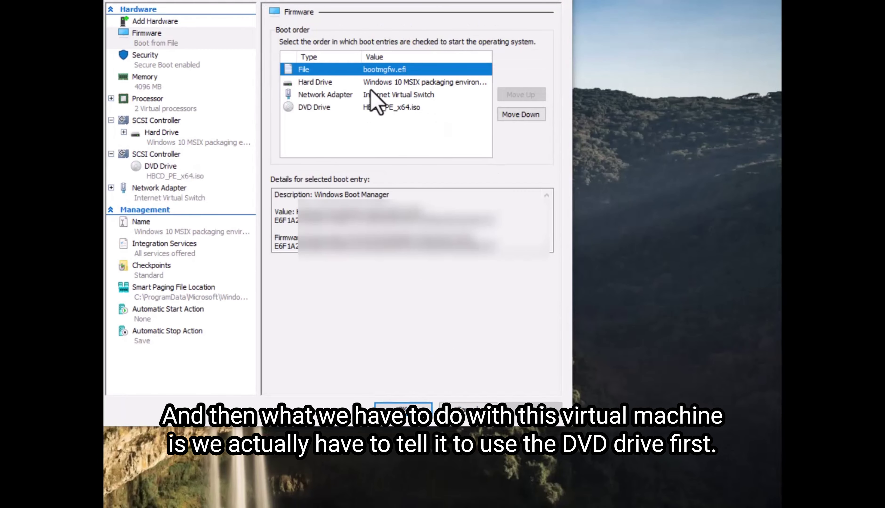
click(373, 84)
click(329, 96)
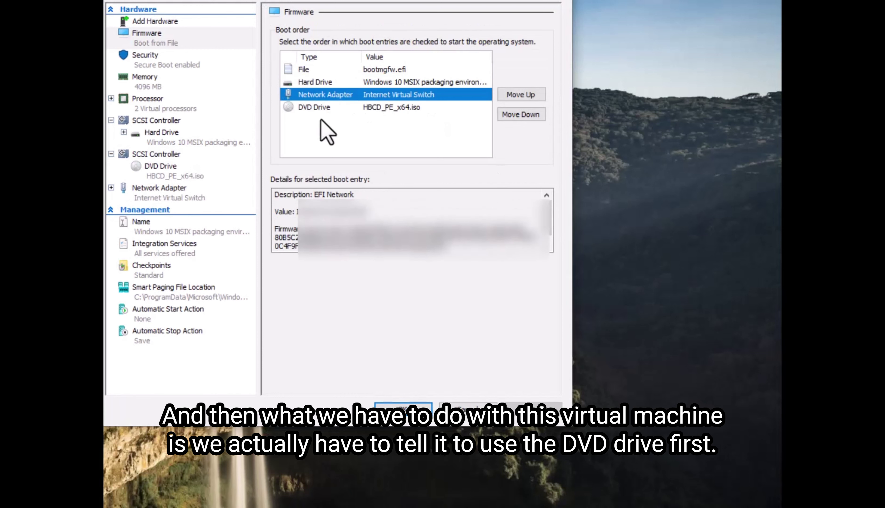
click(472, 107)
click(538, 97)
click(537, 99)
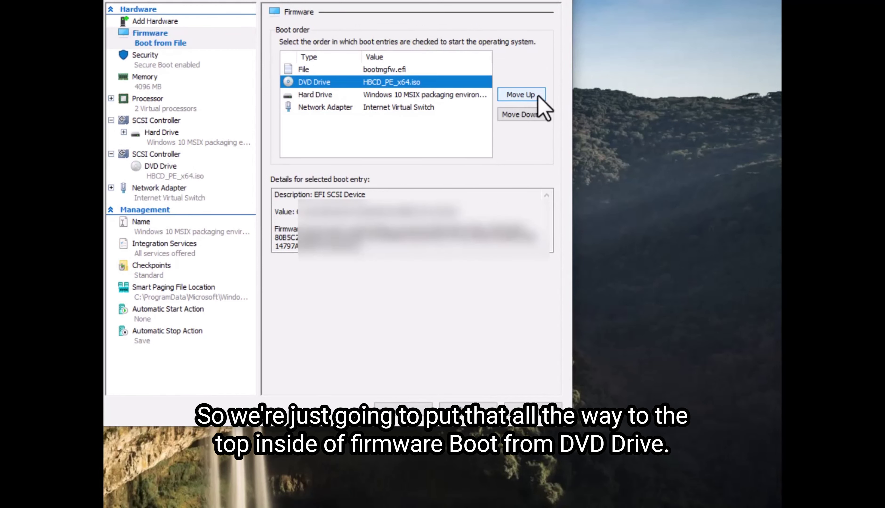
click(520, 95)
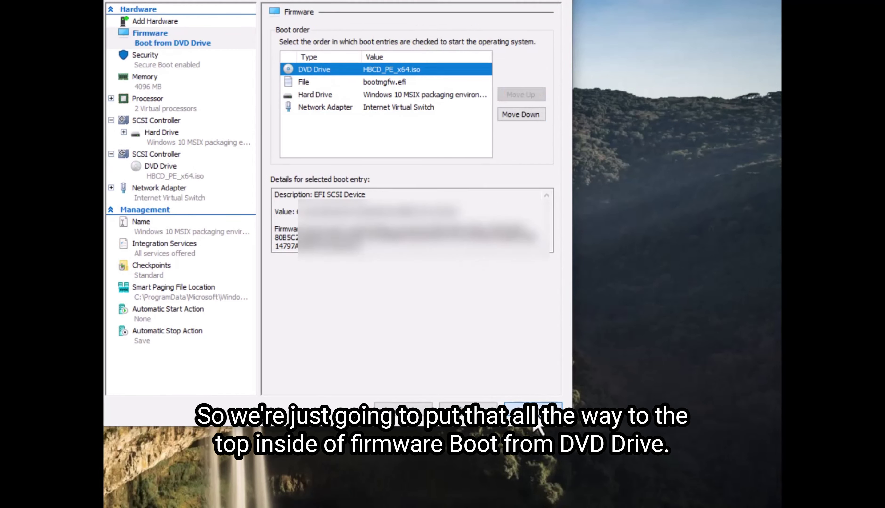
click(513, 408)
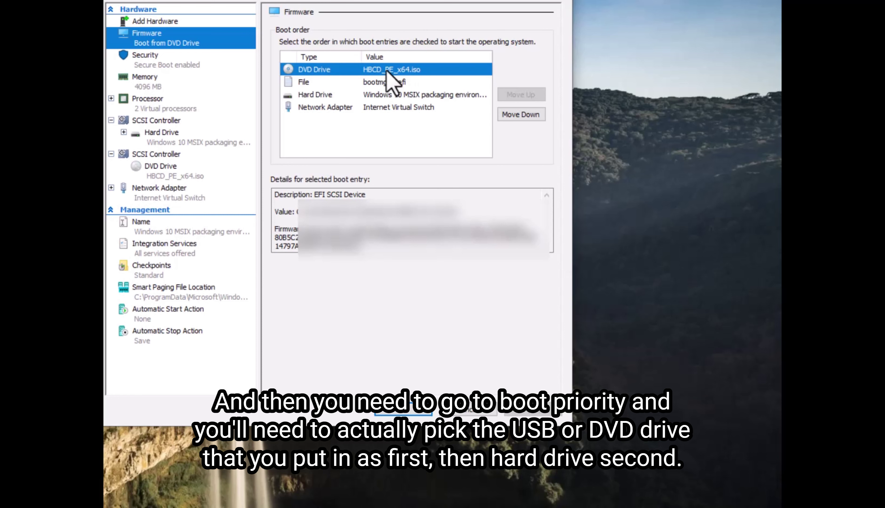
Step: Close Settings and start the VM, continuing past the Automatic checkpoint prompt
click(413, 410)
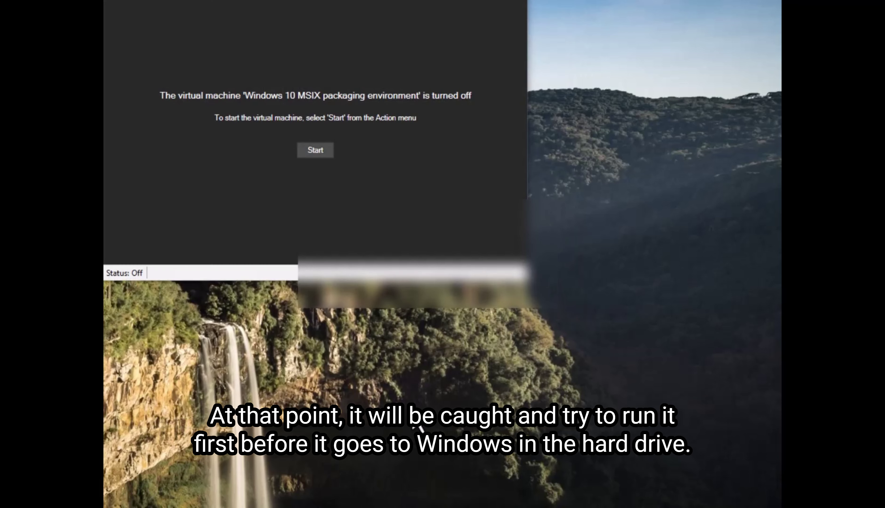
click(321, 150)
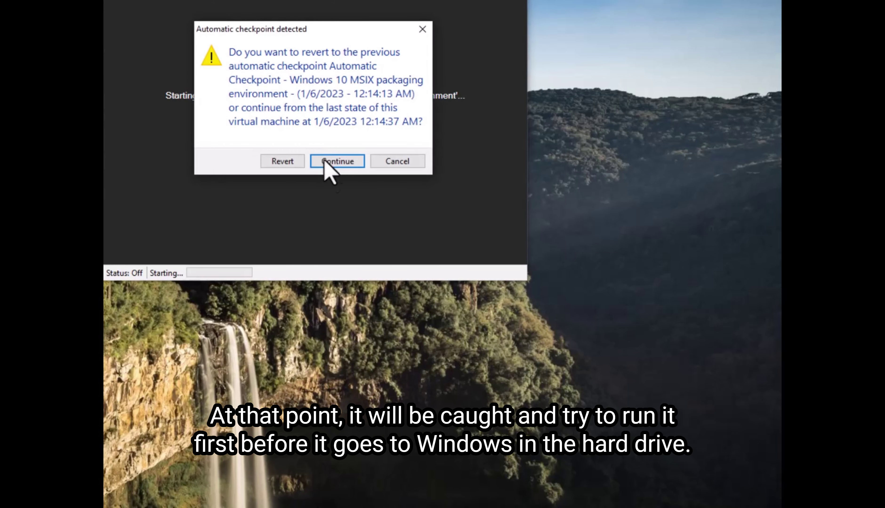
click(330, 162)
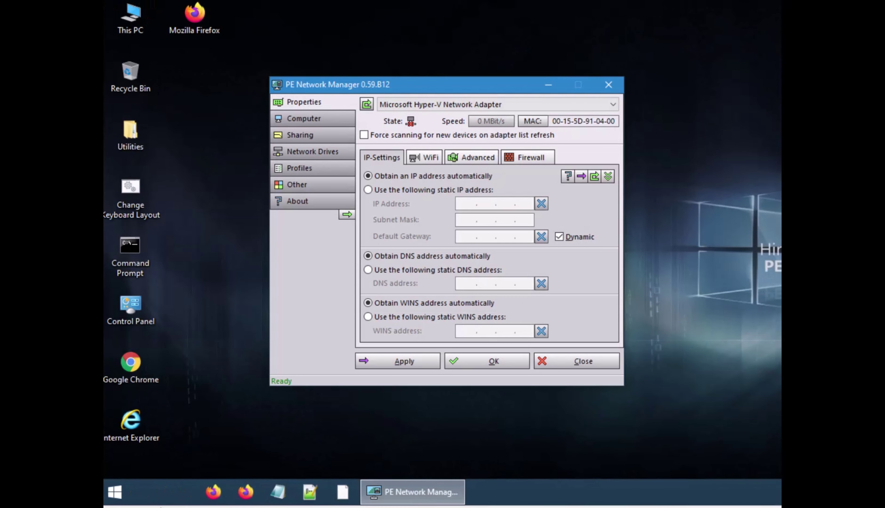
Step: Keep the Hyper-V Network Adapter selected in PE Network Manager's adapter list
click(403, 106)
click(459, 113)
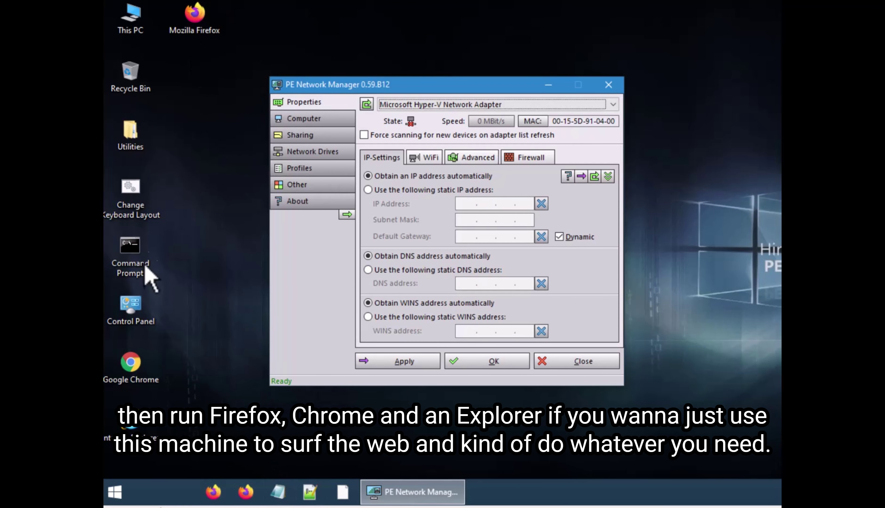
Step: Close Network Manager and expand BCD-MBR Tools under Start > All Programs
click(618, 90)
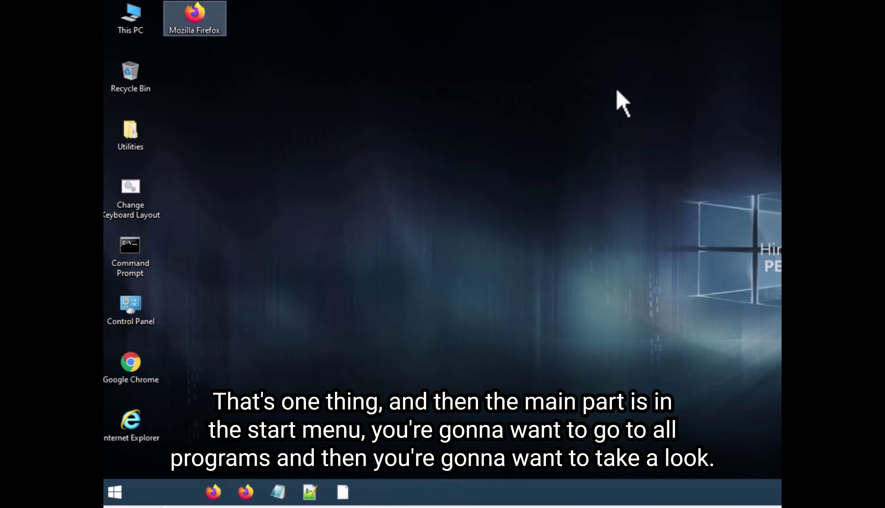
click(116, 493)
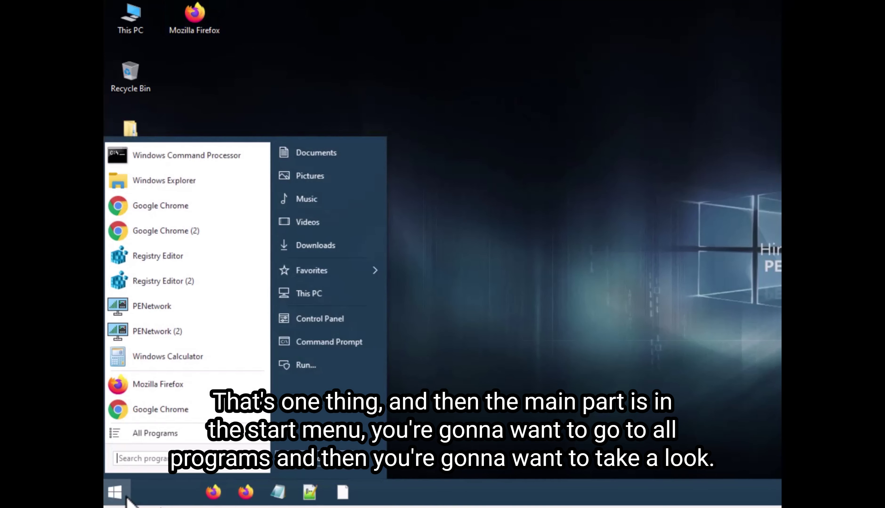
click(146, 435)
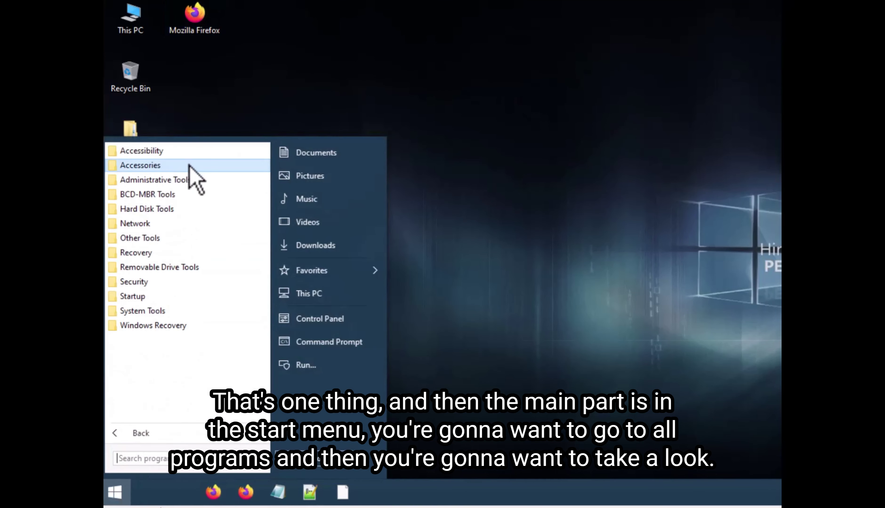
click(198, 195)
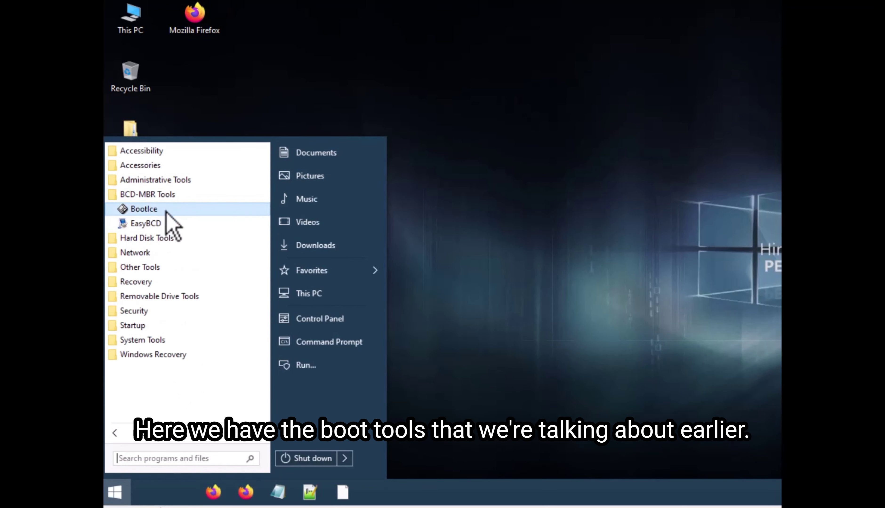
Step: Expand Hard Disk Tools: Data Recovery, Diagnostic, Imaging, Partition Tools and disk-wiping Security
click(165, 237)
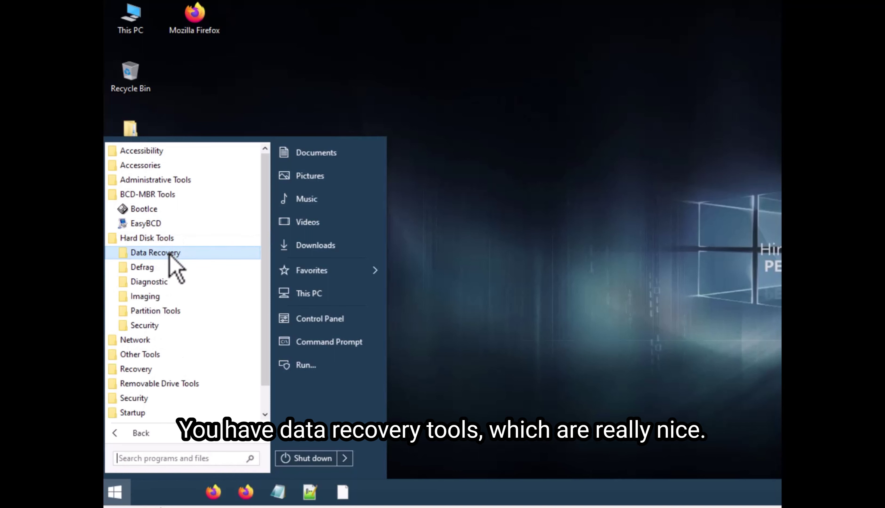
click(169, 253)
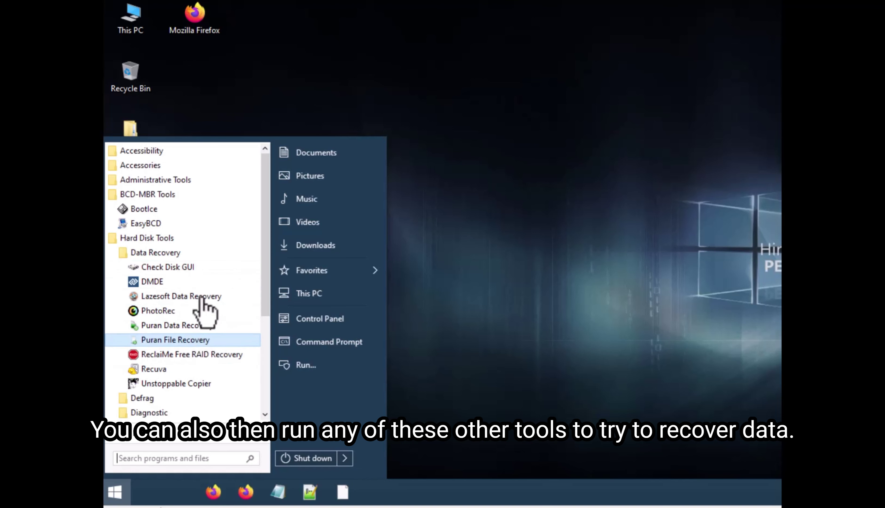
click(187, 412)
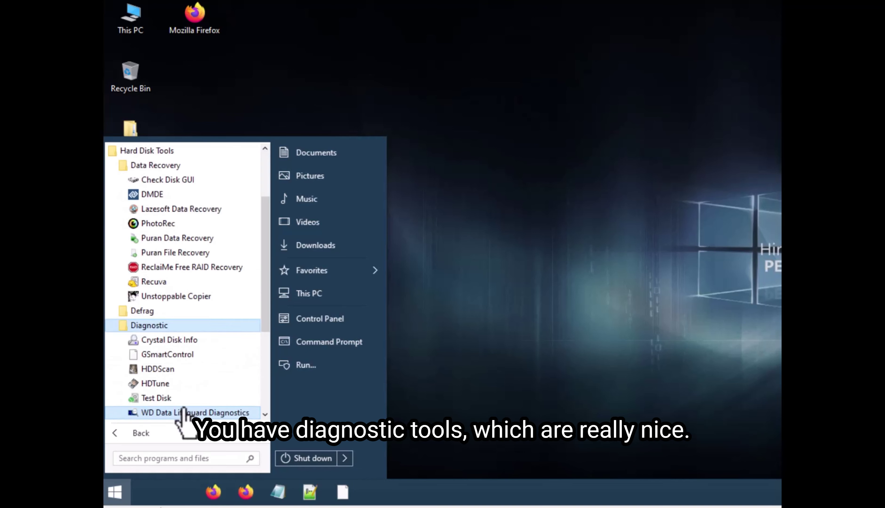
scroll(196, 340, down, 3)
scroll(186, 246, down, 1)
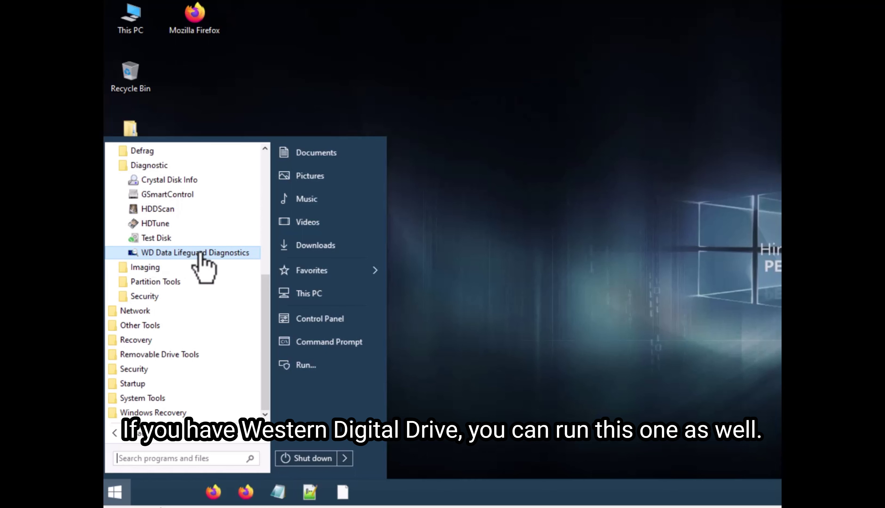
click(154, 269)
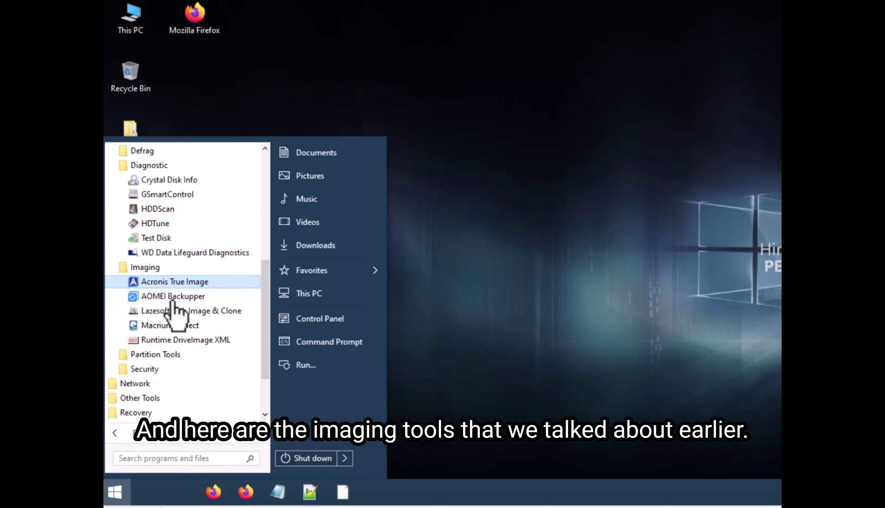
click(162, 355)
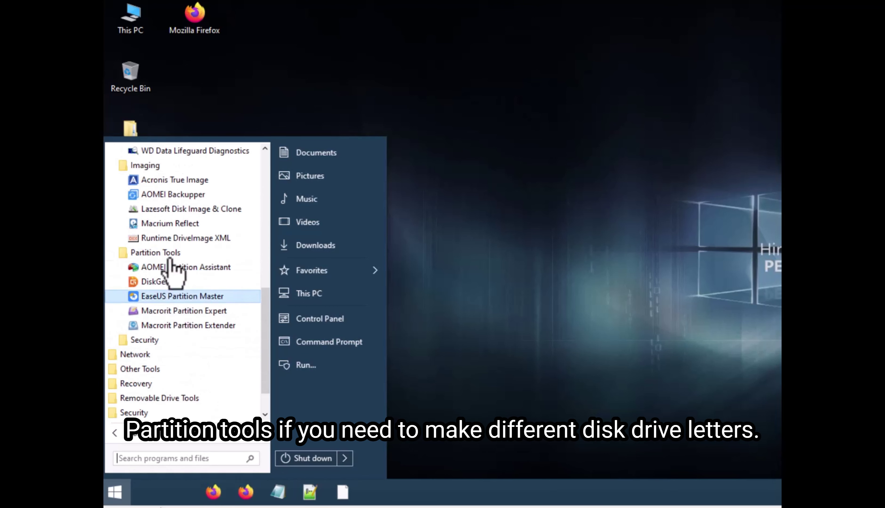
click(145, 340)
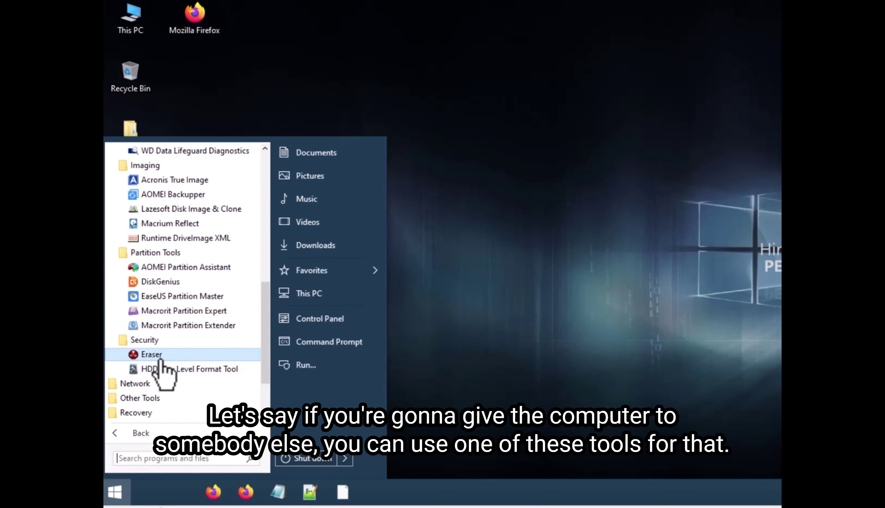
Step: Expand the Network category, then Security > Antivirus
scroll(165, 362, down, 2)
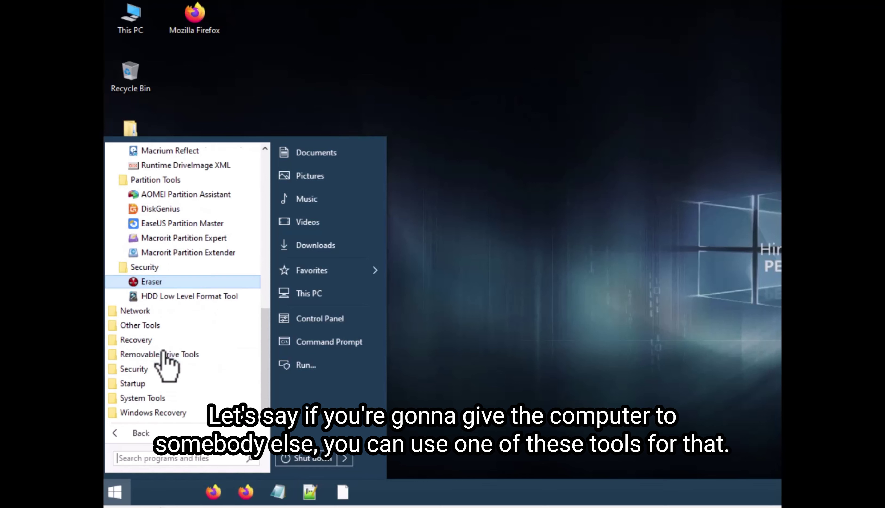
click(166, 311)
scroll(211, 296, down, 2)
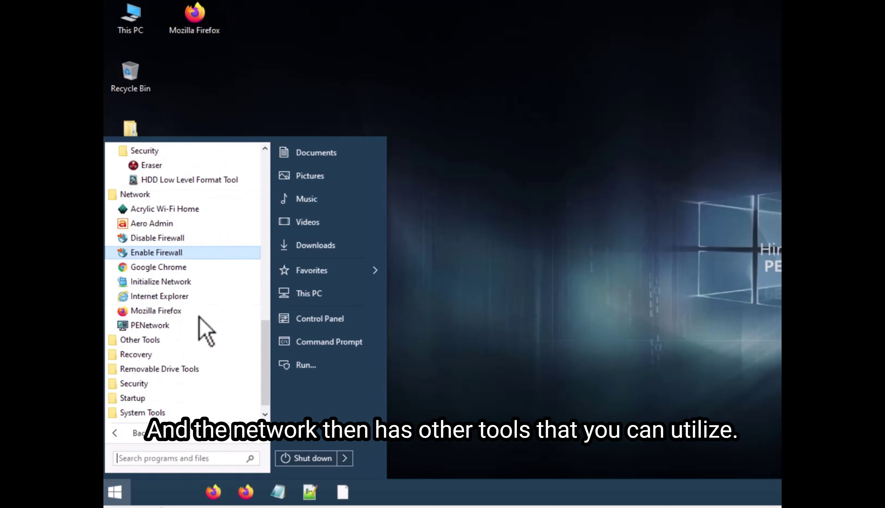
scroll(214, 353, down, 1)
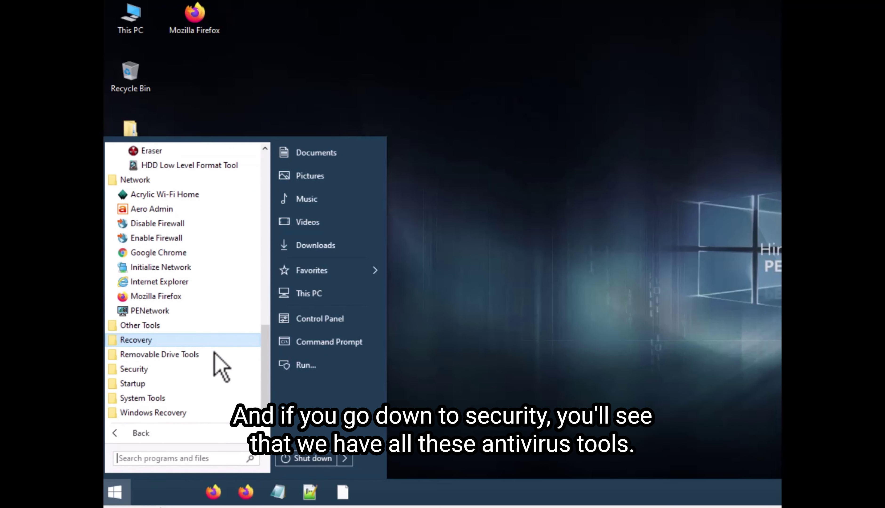
click(192, 369)
scroll(199, 365, down, 1)
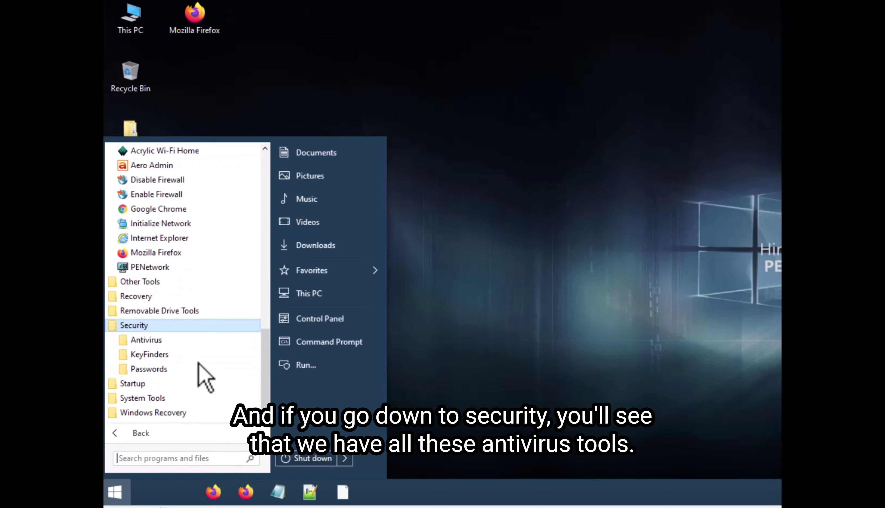
click(177, 340)
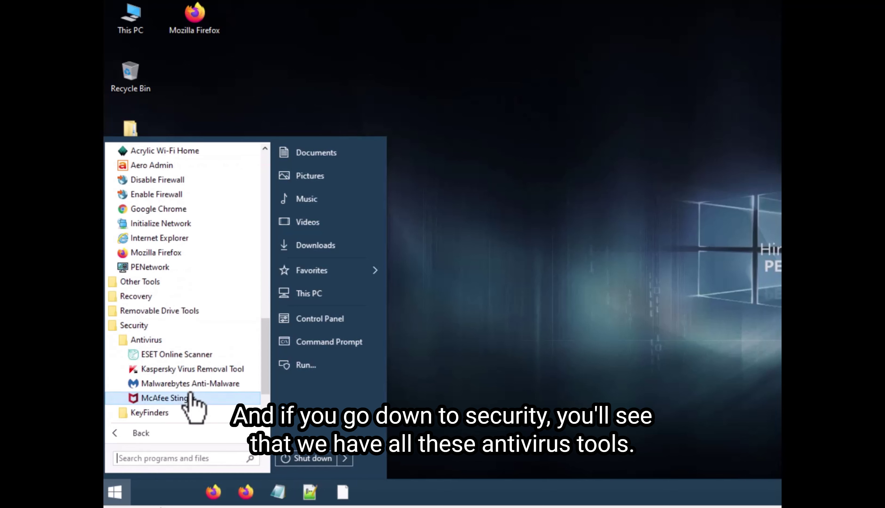
Step: Launch ESET Online Scanner and accept its terms of use
click(199, 370)
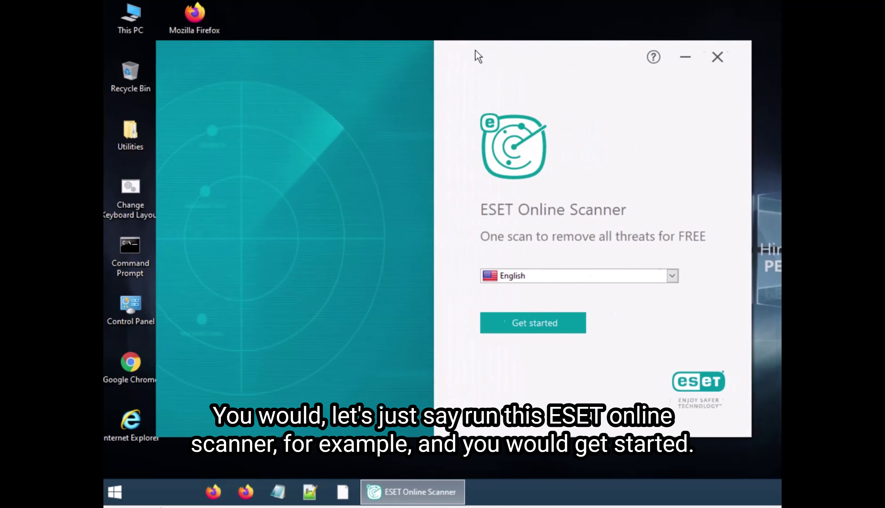
click(514, 328)
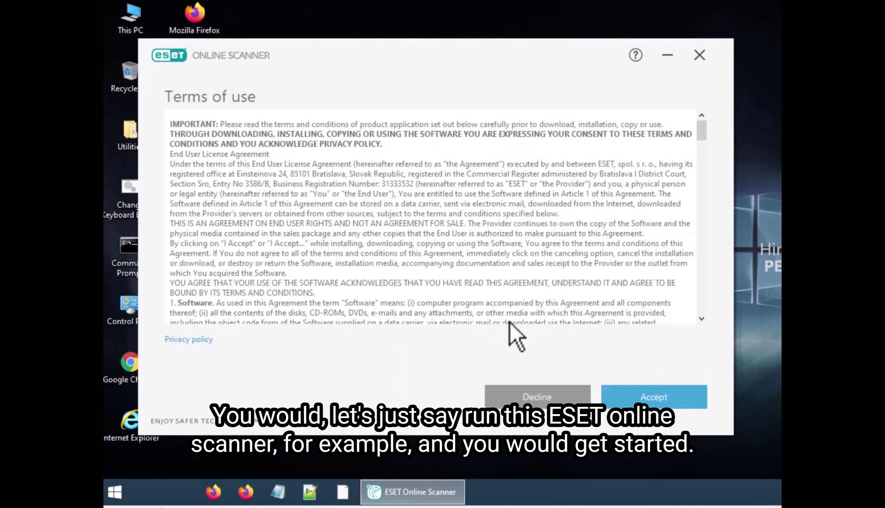
click(623, 402)
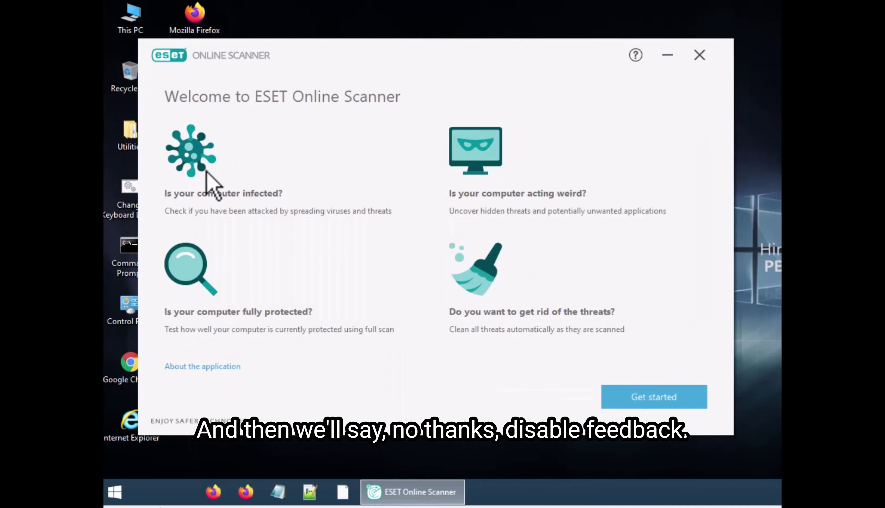
Step: Decline usage data and feedback, then pick Quick Scan with PUA detection enabled
click(254, 229)
click(263, 360)
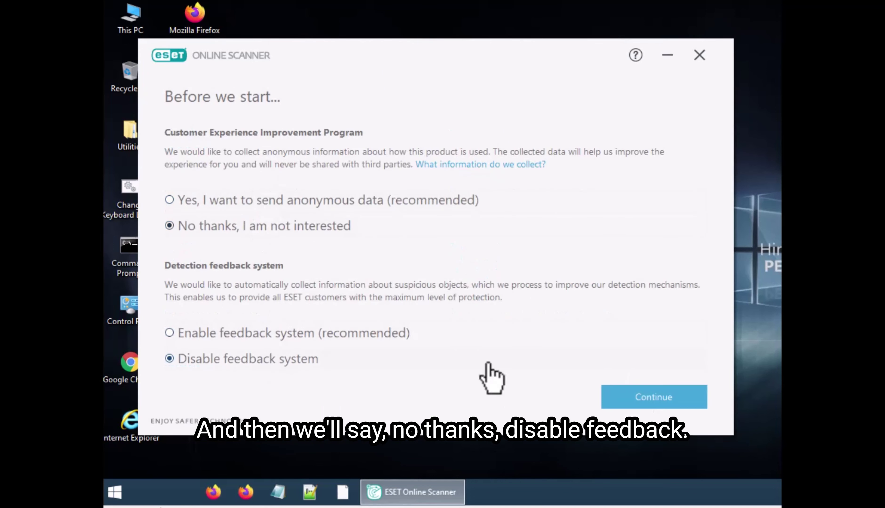
click(676, 394)
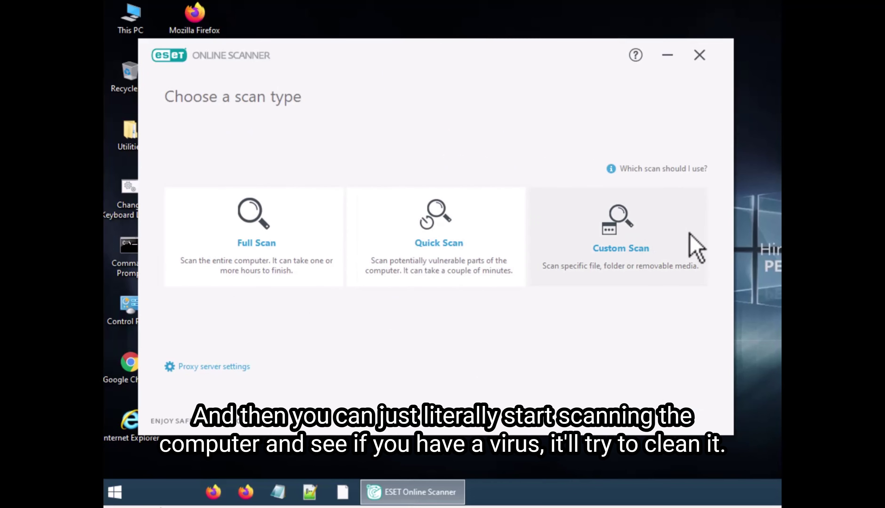
click(453, 242)
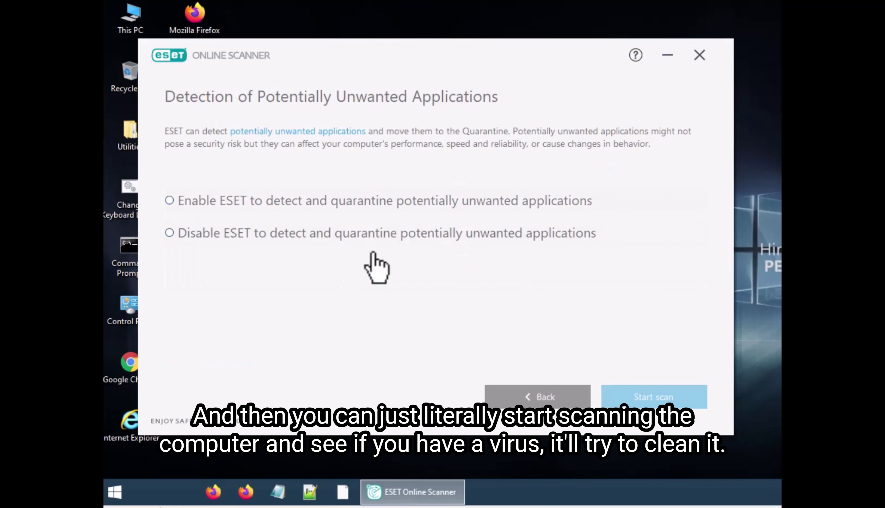
click(385, 202)
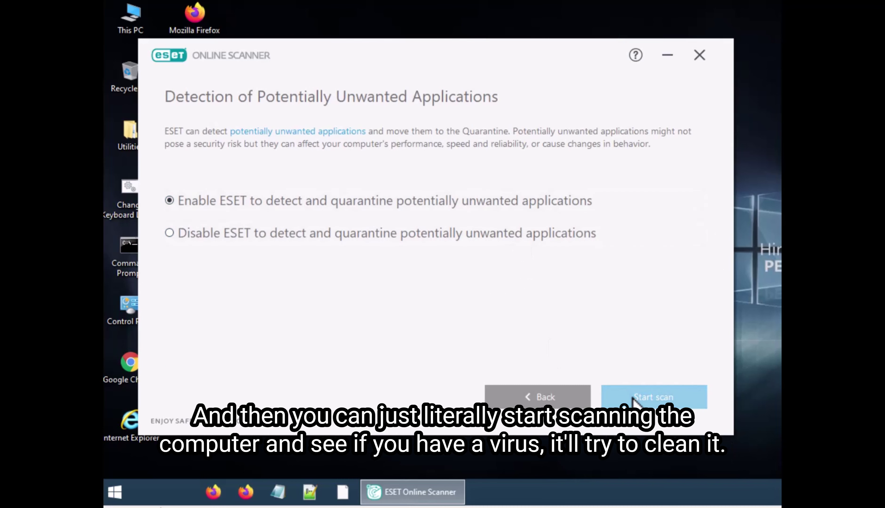
Step: Close ESET and open All Programs > System Tools > Security > Passwords
click(699, 55)
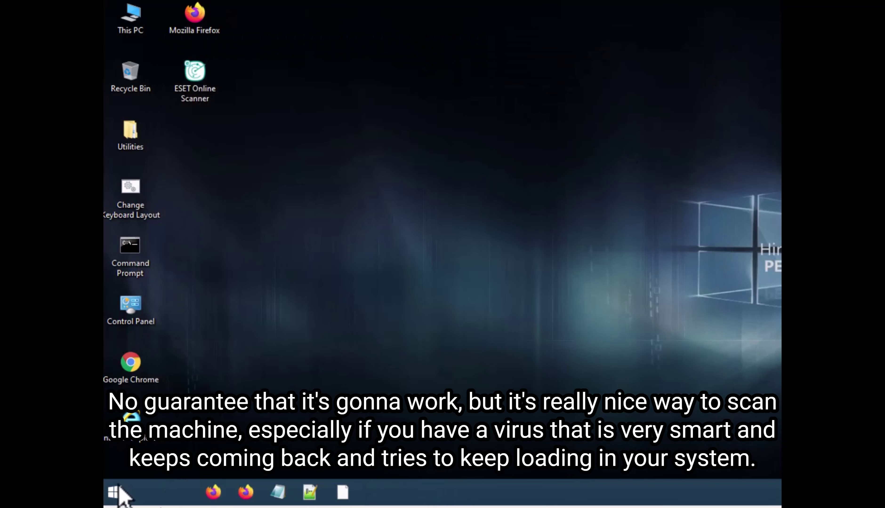
click(115, 493)
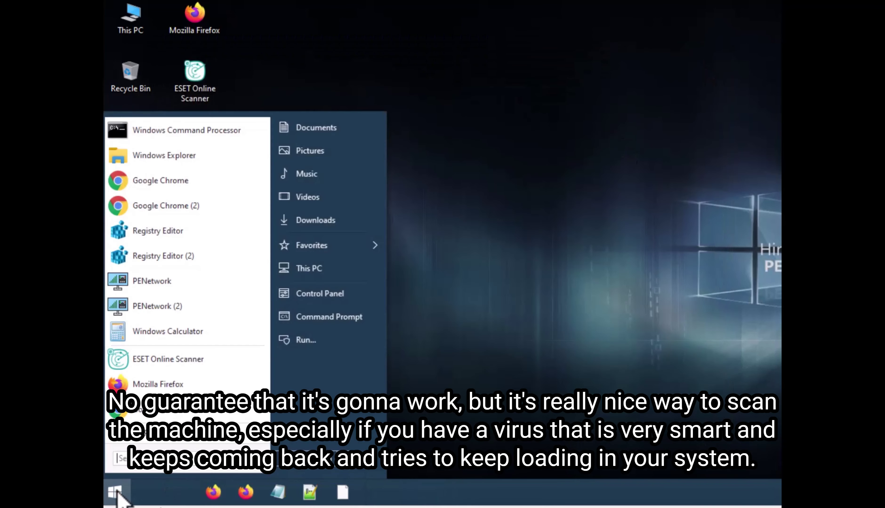
click(190, 441)
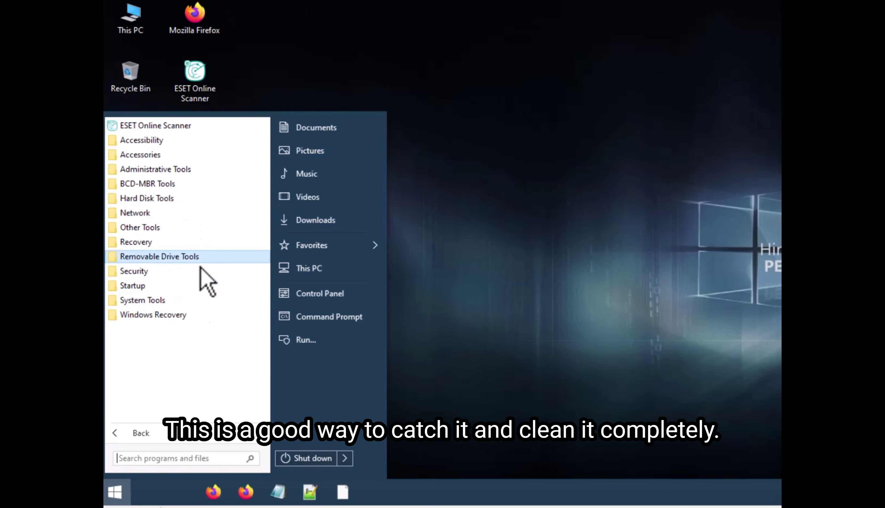
click(190, 300)
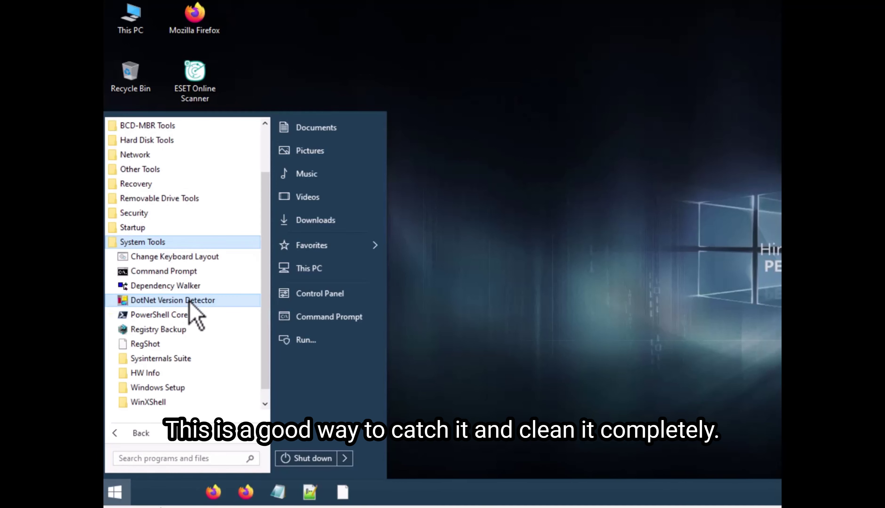
click(166, 212)
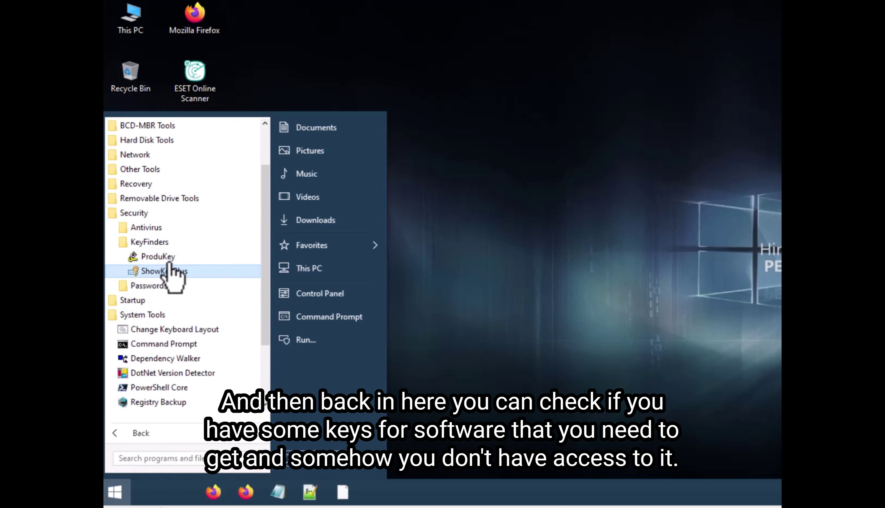
click(161, 286)
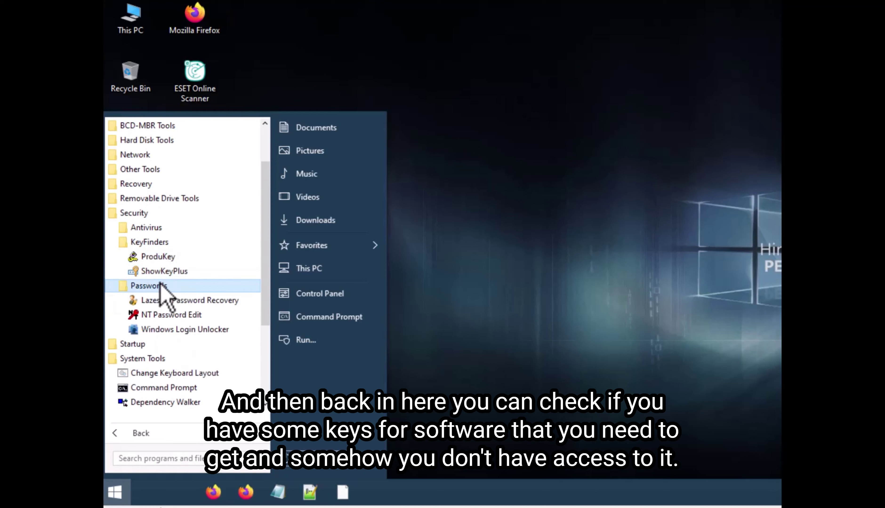
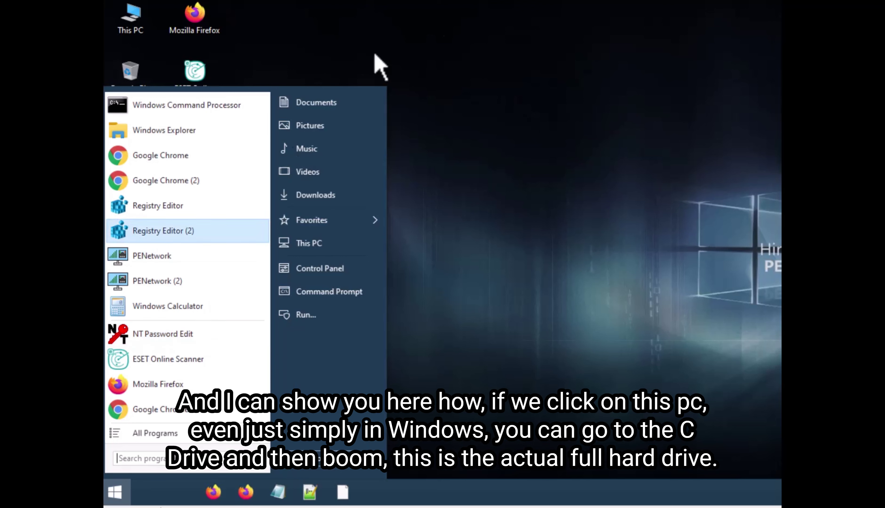
Step: Open This PC and list the contents of Local Disk (C:)
click(300, 247)
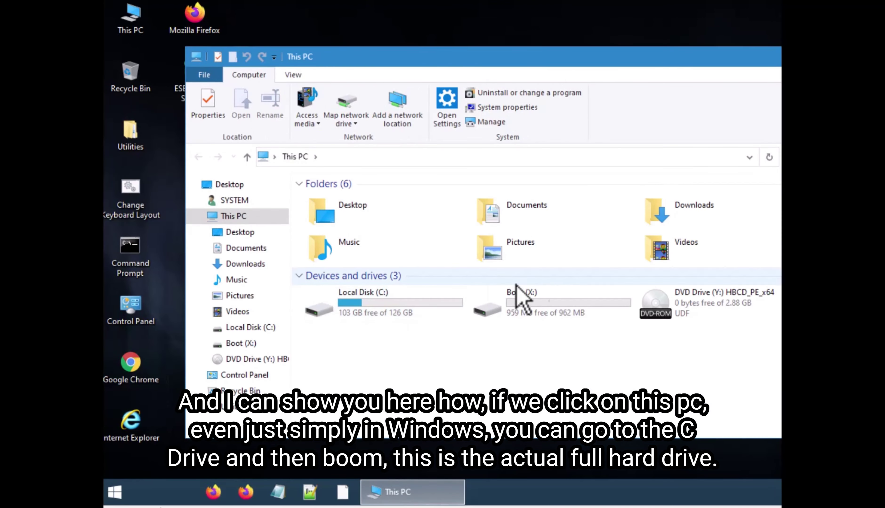
double_click(333, 311)
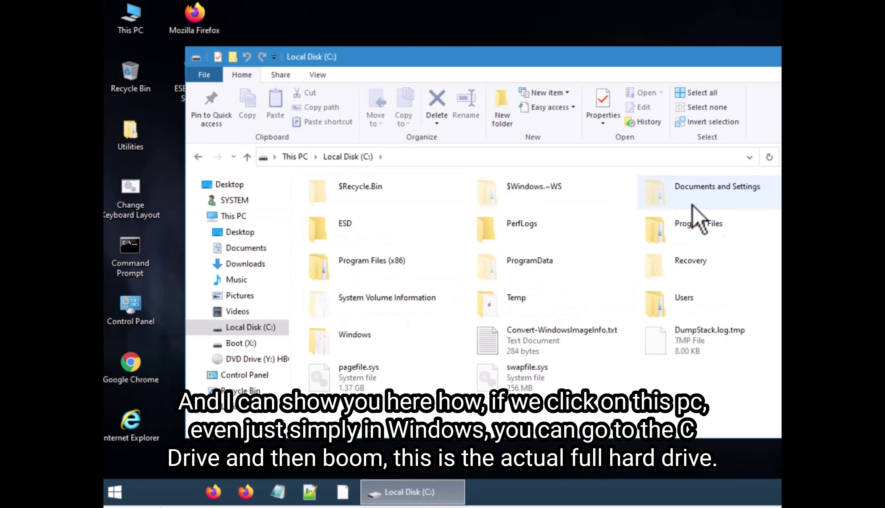
Step: Browse into C:\Users\User to view the profile folder, then close Explorer
double_click(665, 299)
double_click(516, 236)
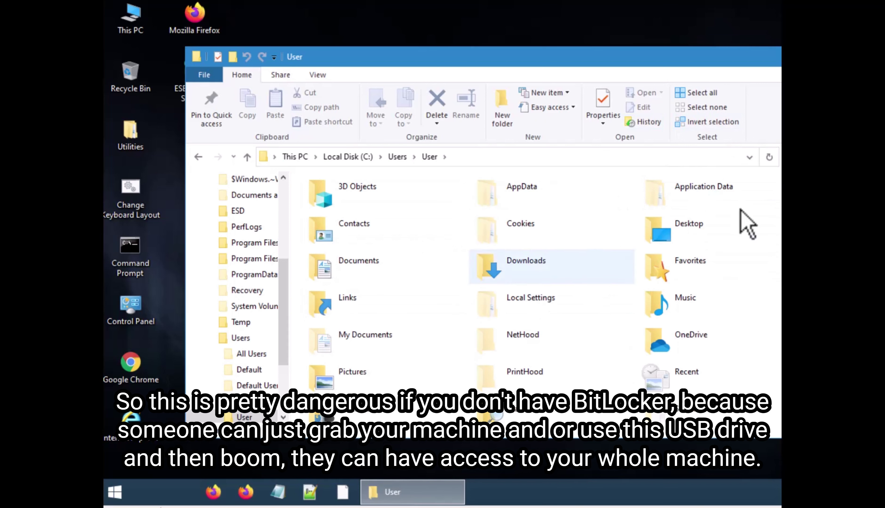
key(alt+F4)
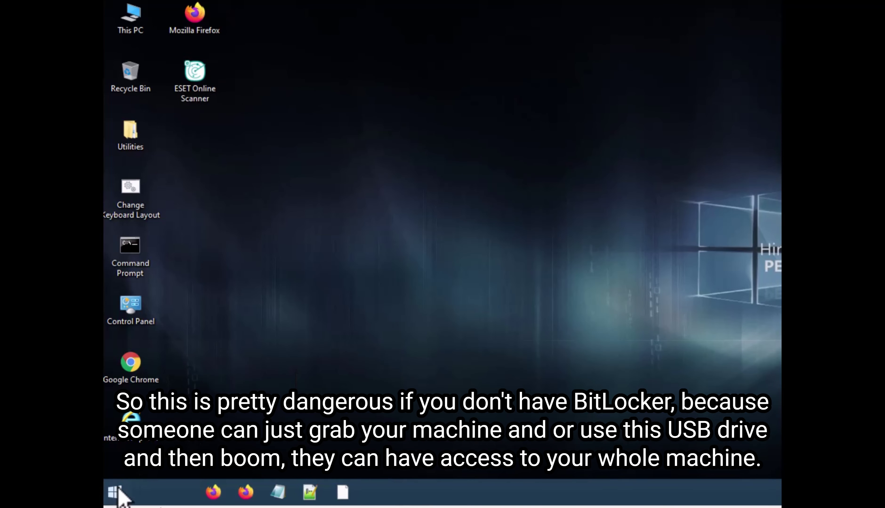
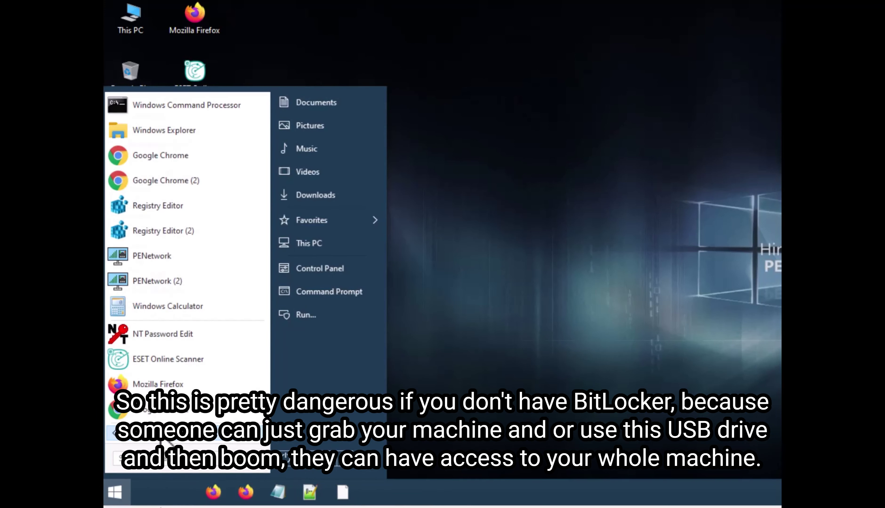
Step: Expand Security, Passwords and System Tools under All Programs, then open Sysinternals Suite in Explorer
click(161, 435)
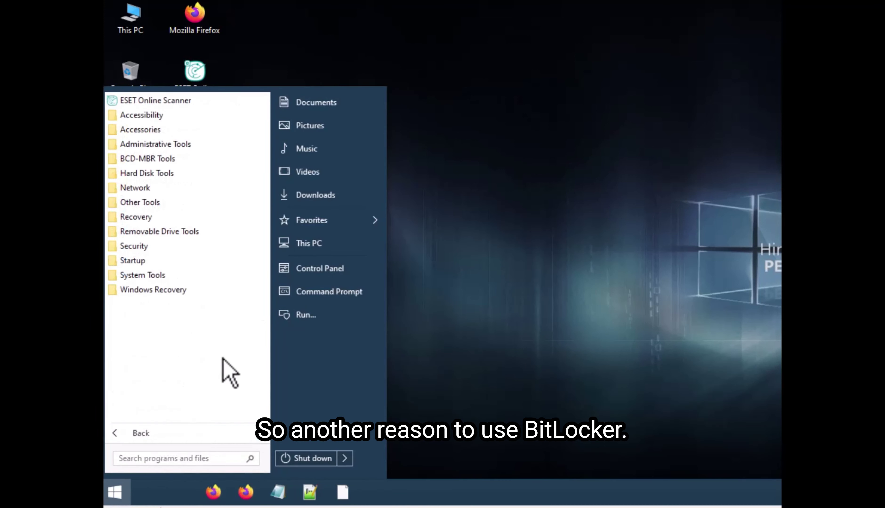
click(186, 247)
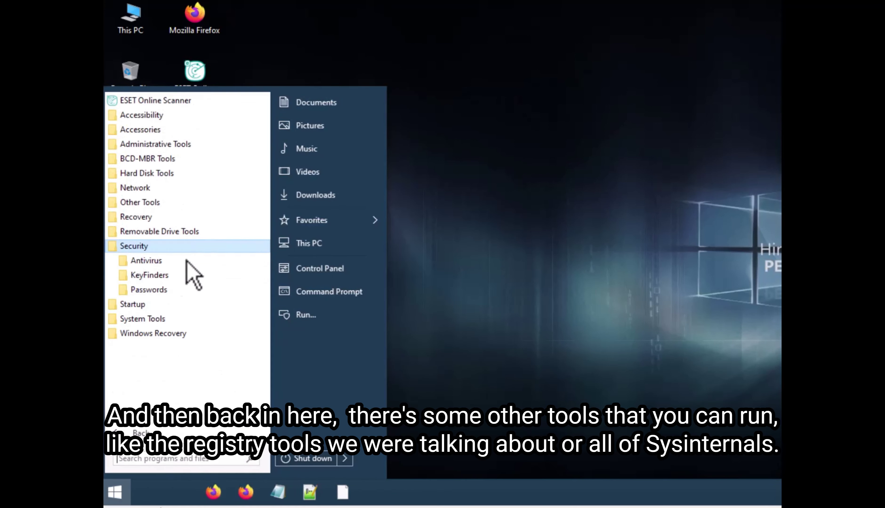
click(175, 290)
click(193, 361)
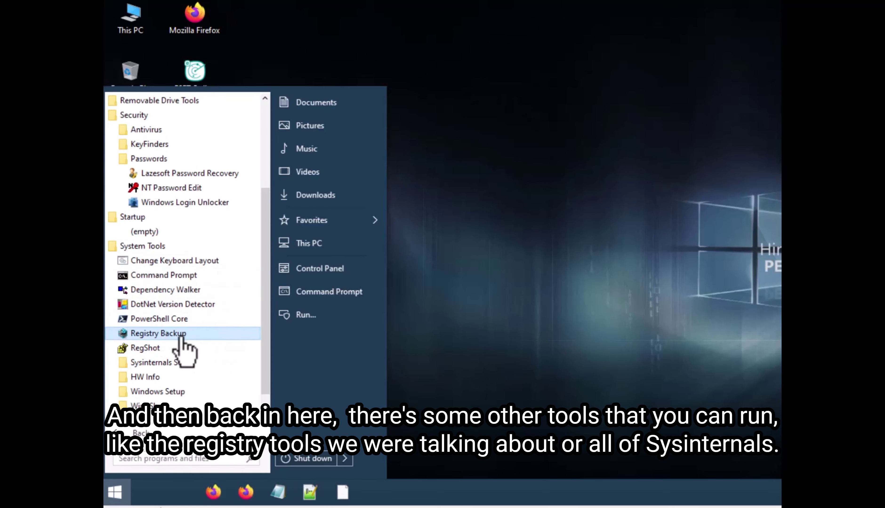
click(183, 362)
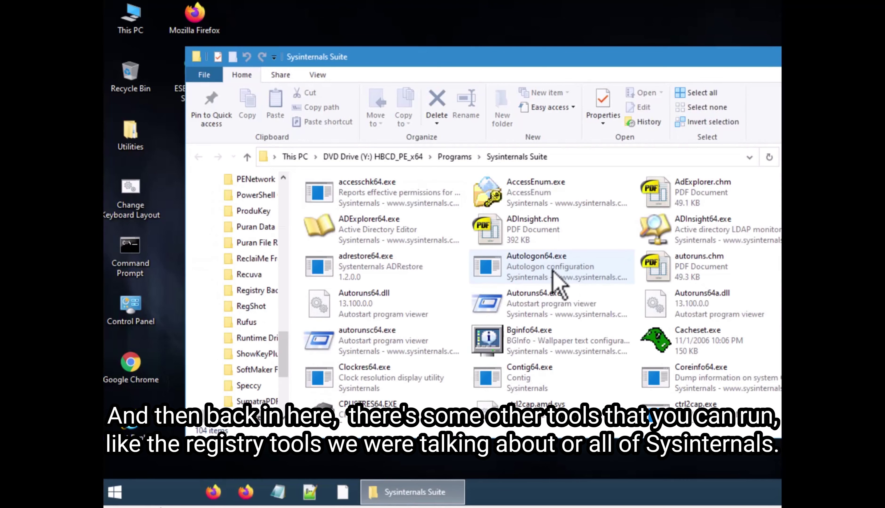
Step: Scroll through the 104 Sysinternals tool files, then return to the empty desktop
scroll(571, 278, down, 10)
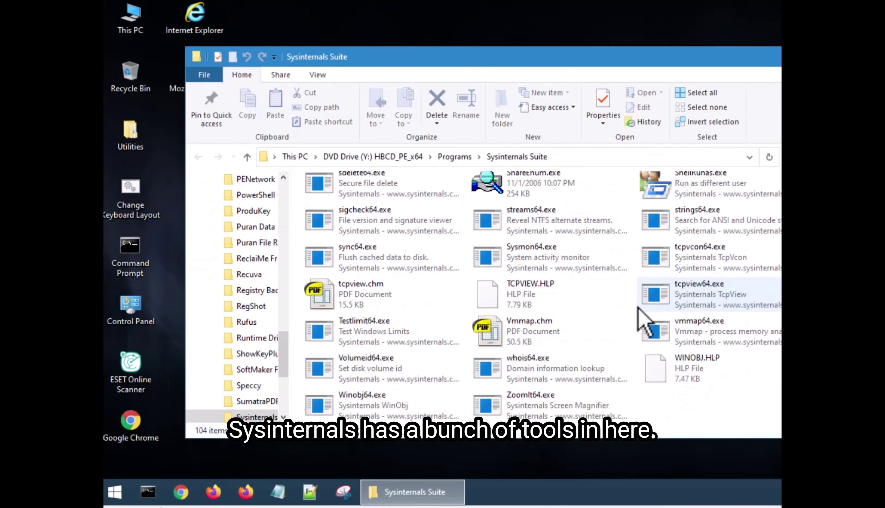
scroll(594, 379, up, 10)
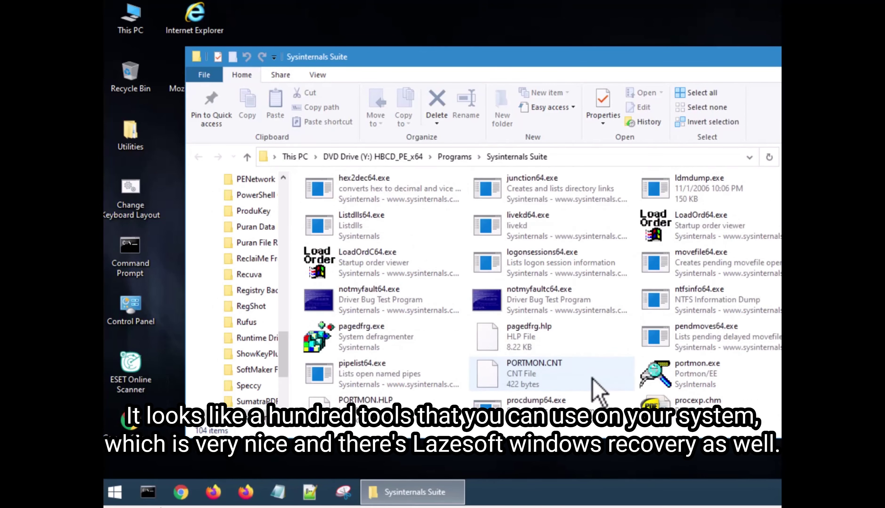
scroll(620, 325, down, 10)
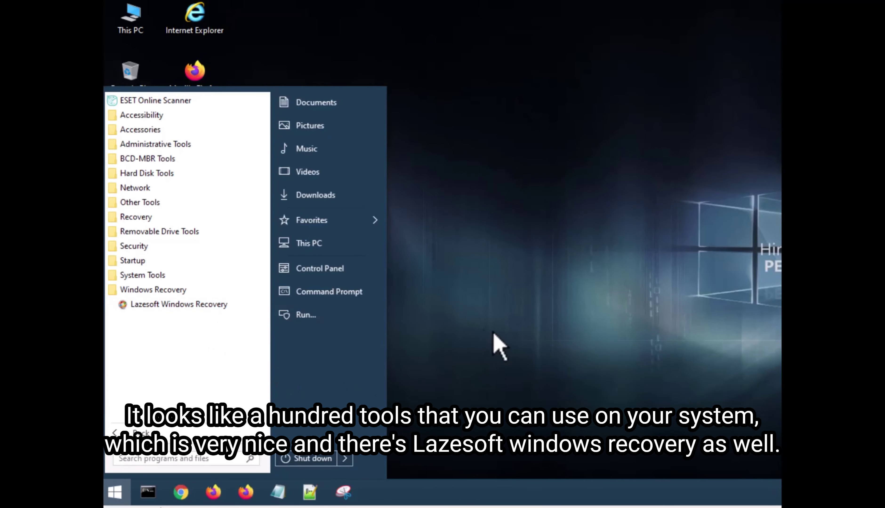
click(520, 336)
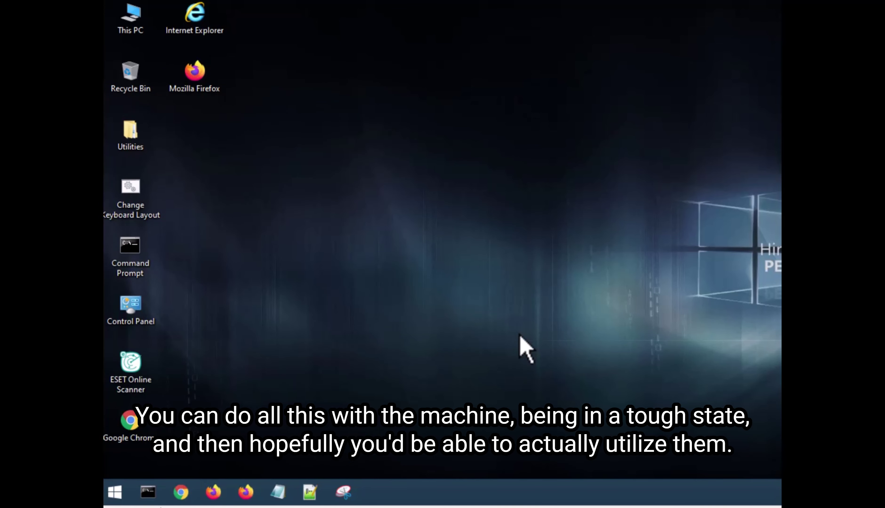
Step: Open the desktop Utilities folder and reposition it to show Network, Security and System Tools
double_click(140, 142)
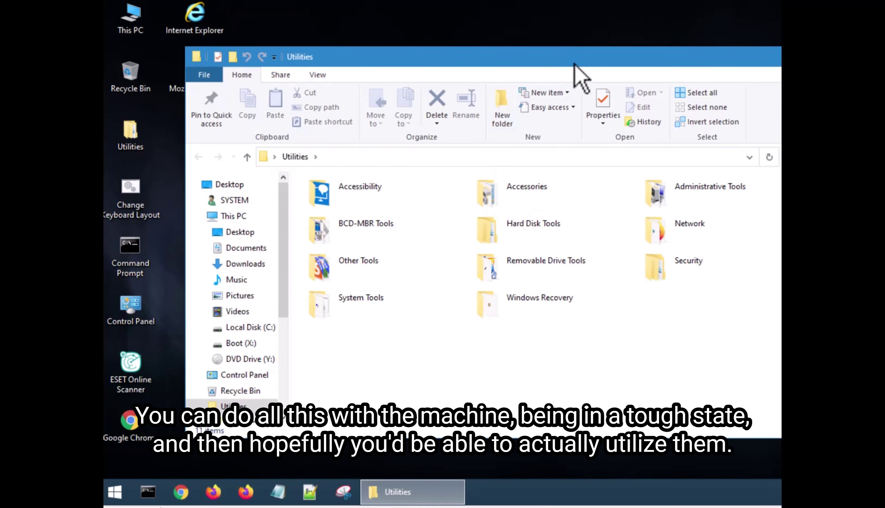
drag(579, 75, 538, 69)
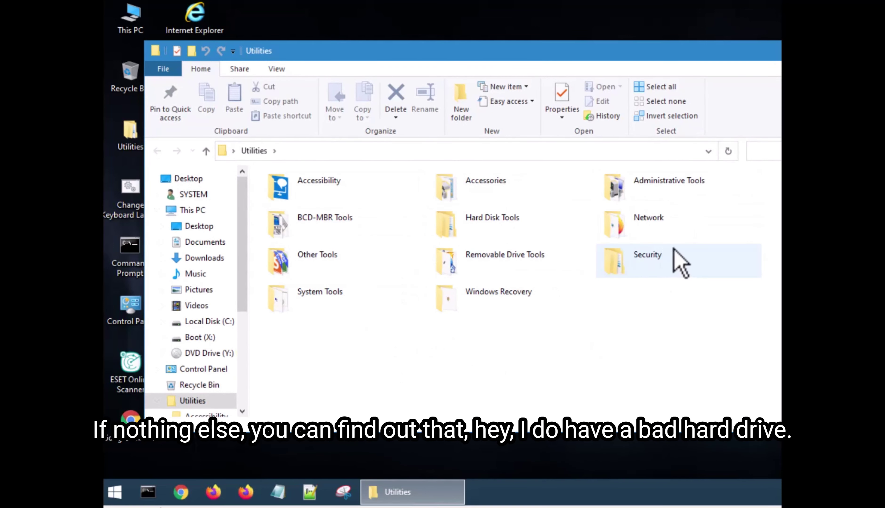
mouse_move(643, 239)
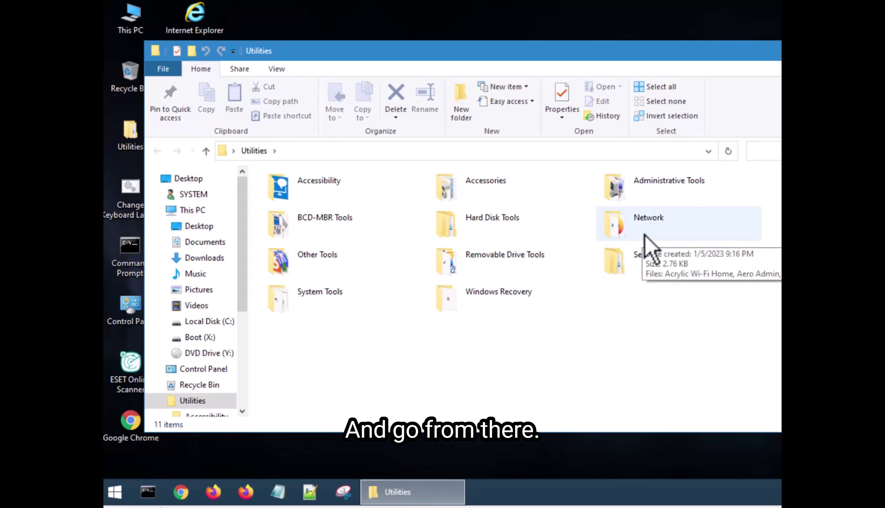
Step: View Local Disk (C:), then show the Boot (X:) drive's 10 items and move the window up-right
click(225, 322)
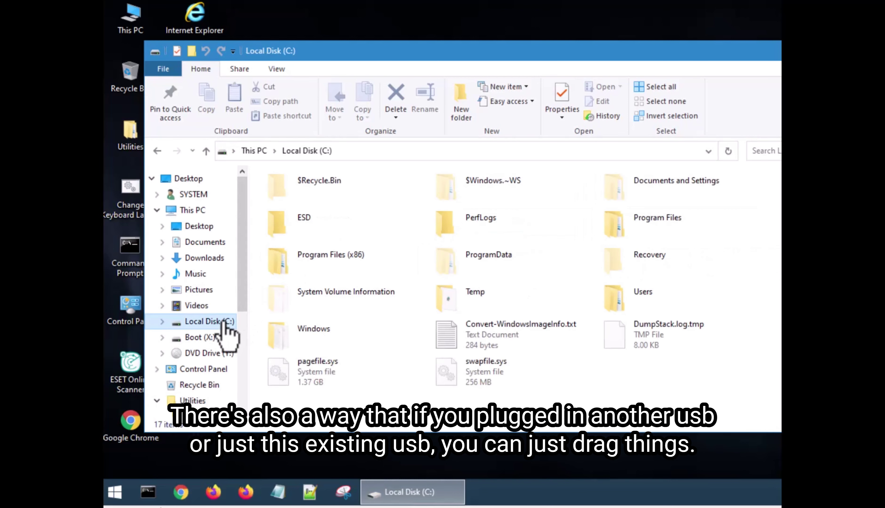
click(213, 348)
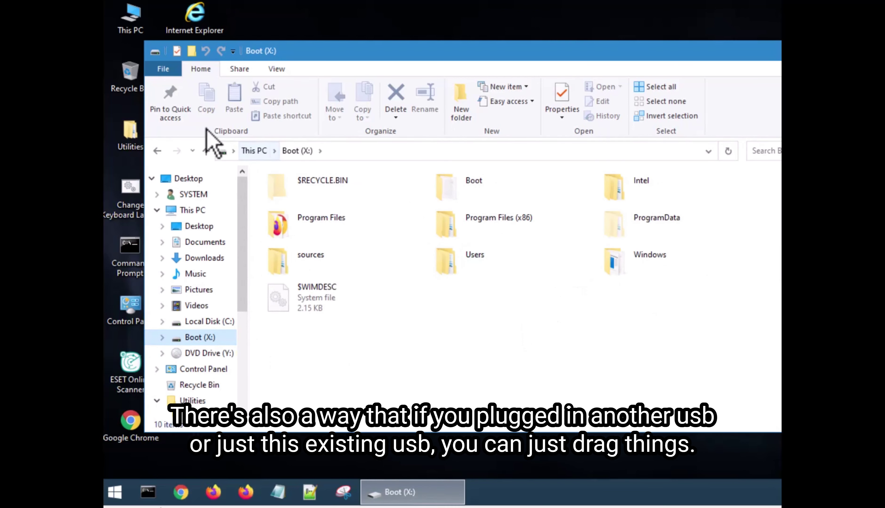
drag(316, 56, 408, 22)
Step: Open a new This PC window and browse to the Temp folder on Local Disk (C:)
click(116, 493)
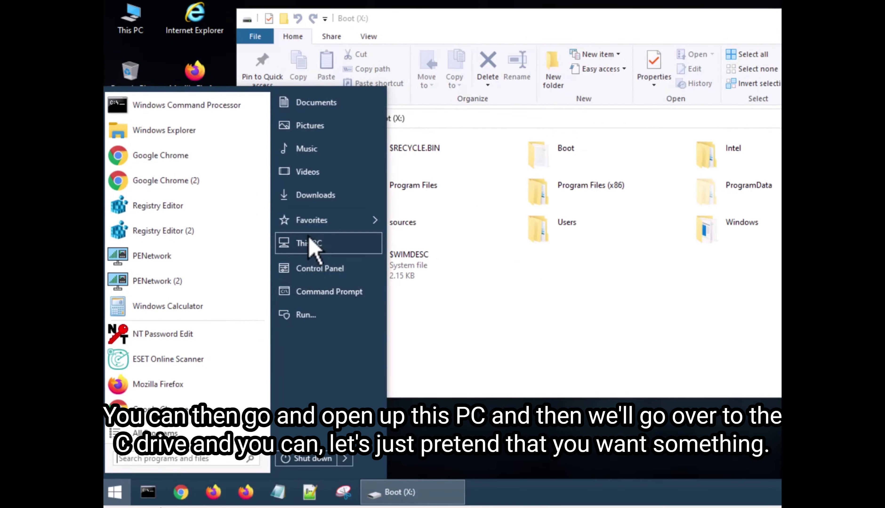
click(313, 244)
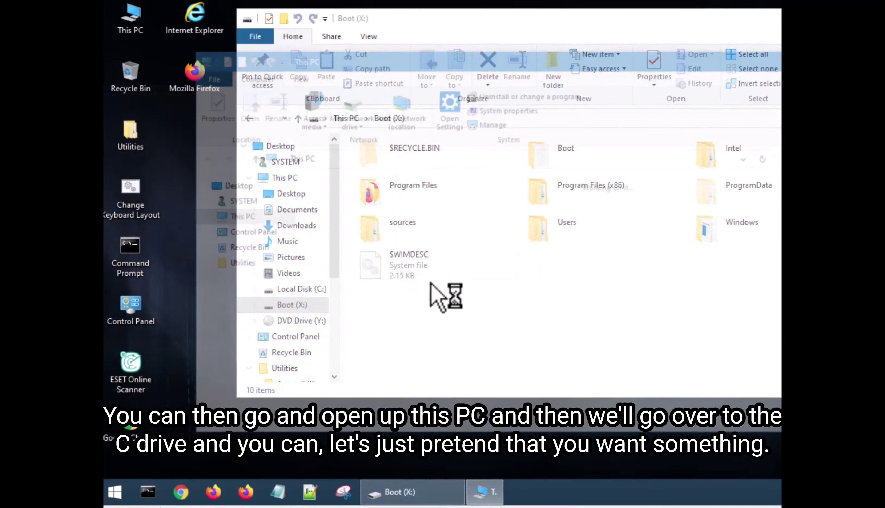
double_click(401, 295)
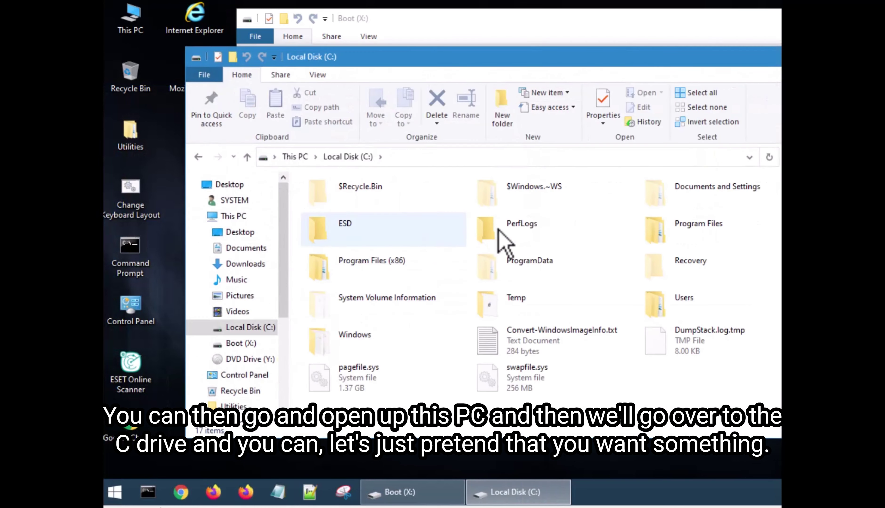
double_click(492, 302)
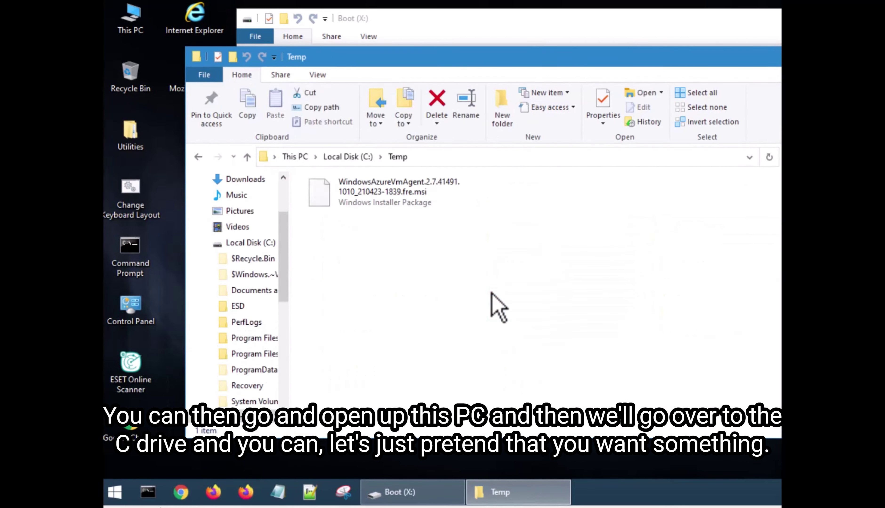
Step: Copy the WindowsAzureVmAgent .msi from Temp onto Boot (X:), then close the Temp window
drag(426, 57, 420, 308)
drag(373, 453, 494, 269)
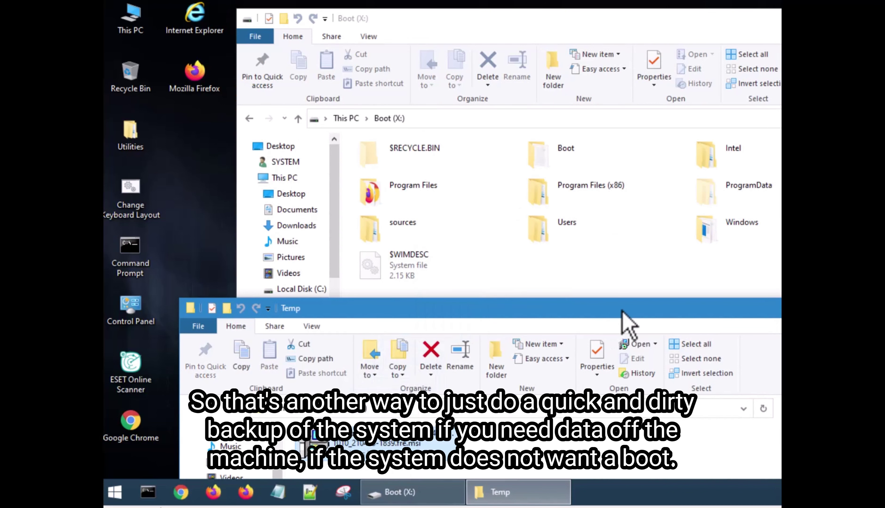
drag(622, 311, 562, 113)
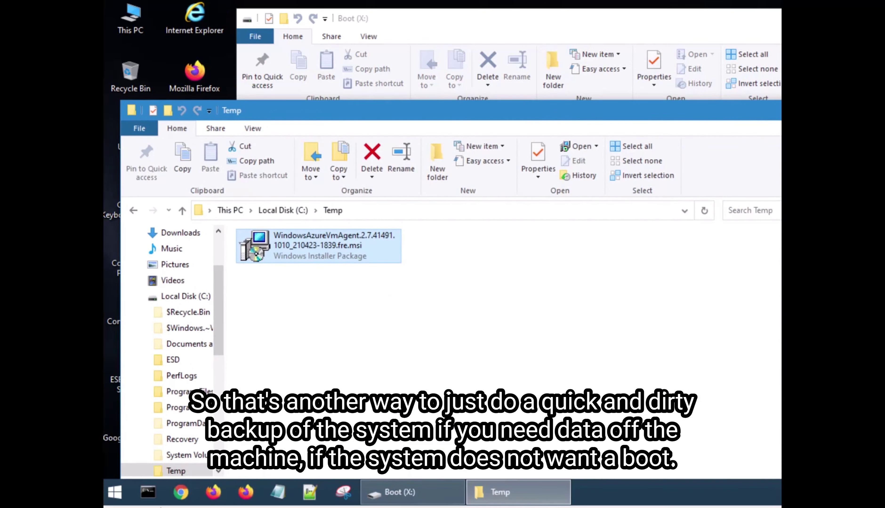
key(alt+F4)
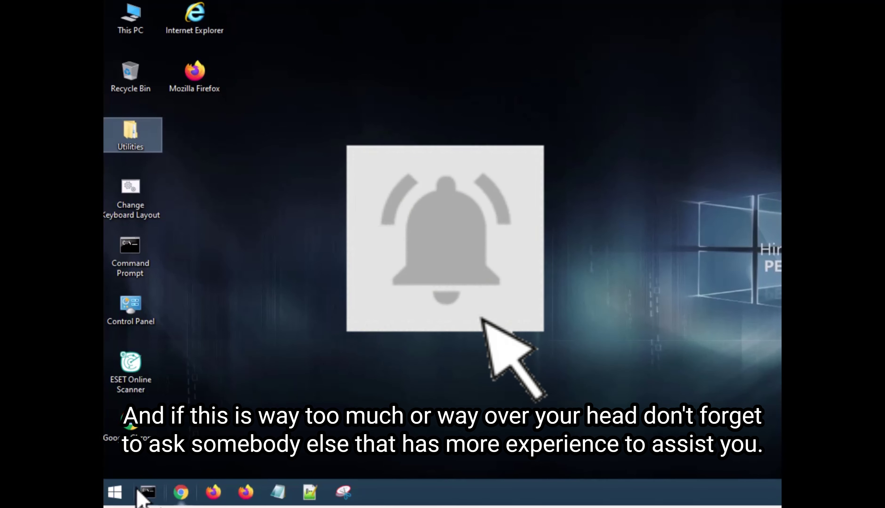
Step: Bring up the Start menu listing Windows Command Processor, Registry Editor and NT Password Edit
click(123, 494)
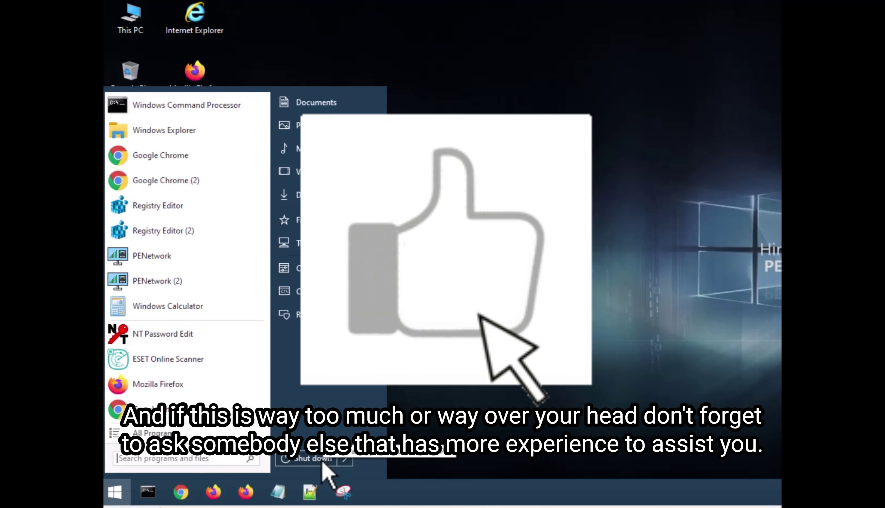